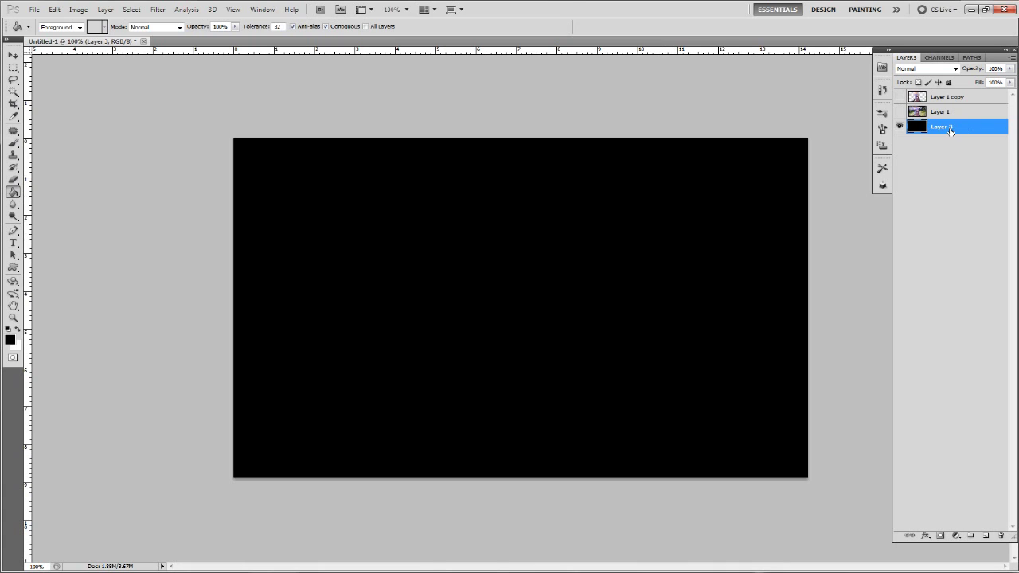
# Step: Rename Layer 3 to 'background' and accept the foreground colour in the Color Picker
pyautogui.doubleClick(941, 127)
pyautogui.write('background')
pyautogui.press('Return')
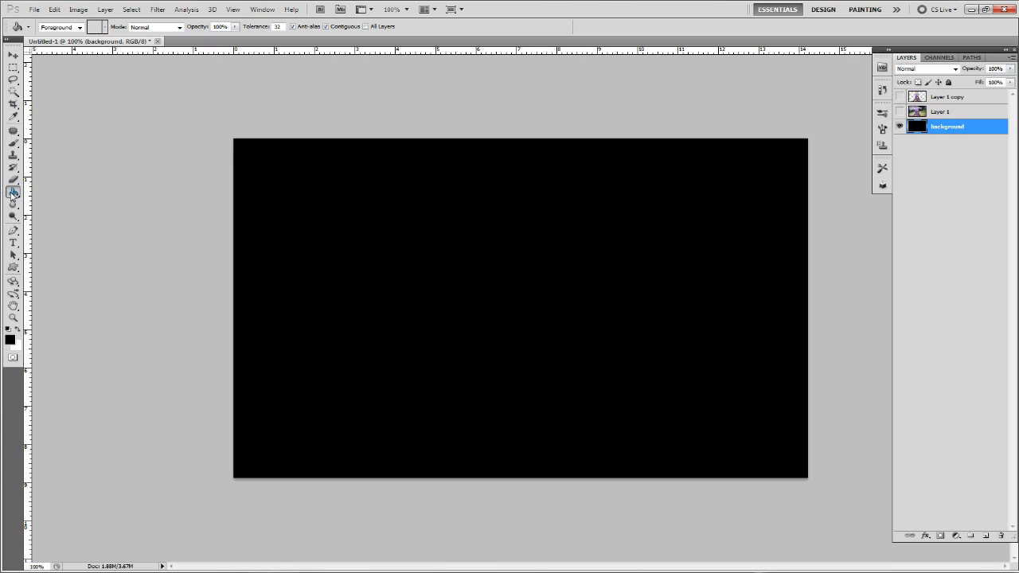
pyautogui.click(10, 340)
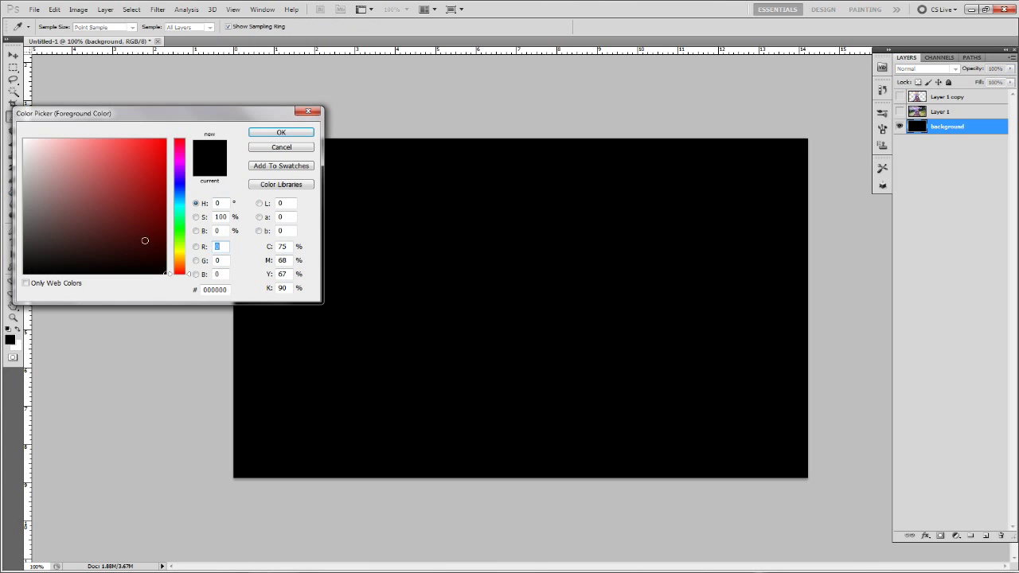
pyautogui.click(277, 134)
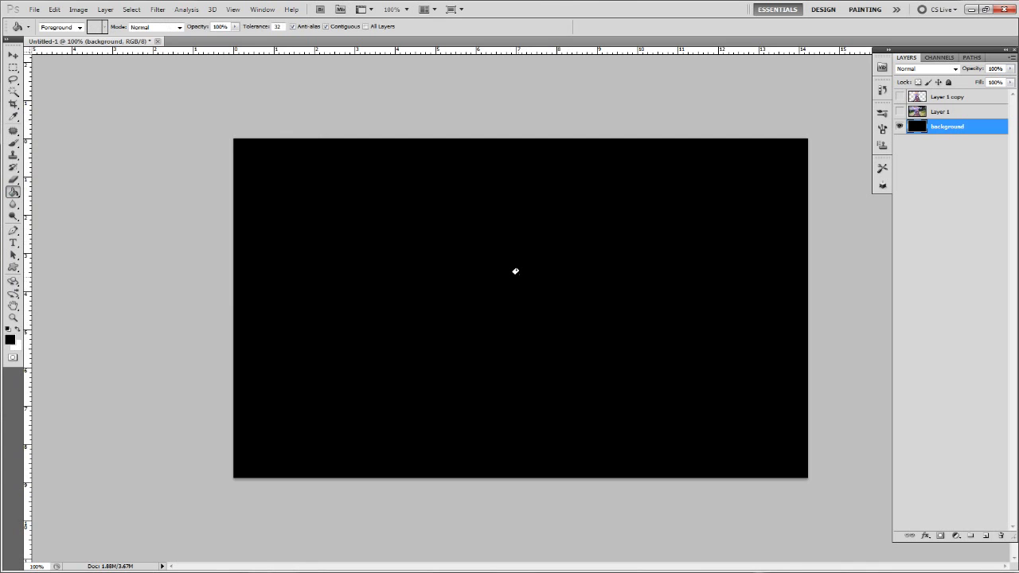
# Step: Make Layer 1's game scene visible and duplicate it as Layer 1 copy 2
pyautogui.click(955, 112)
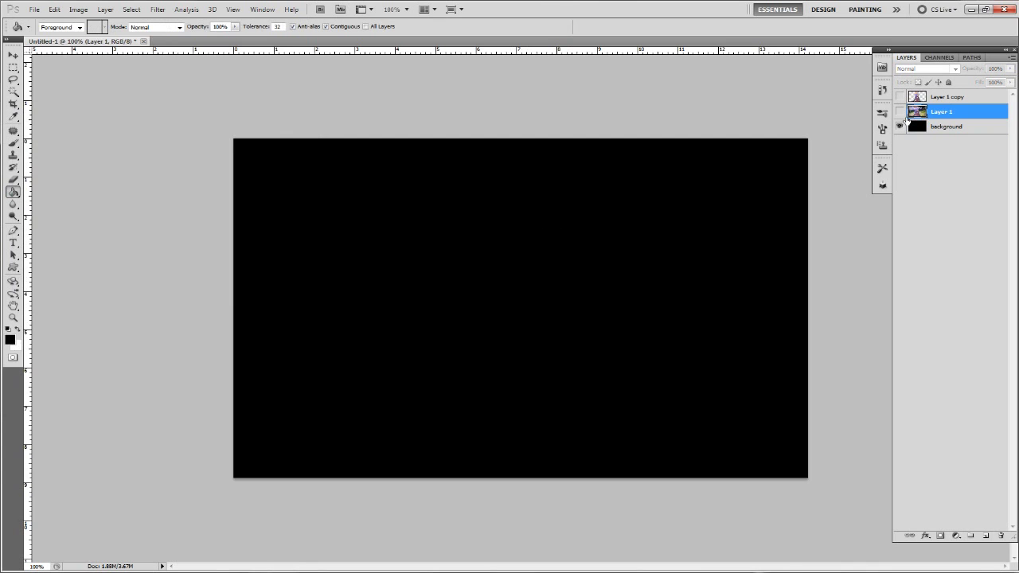
pyautogui.click(899, 112)
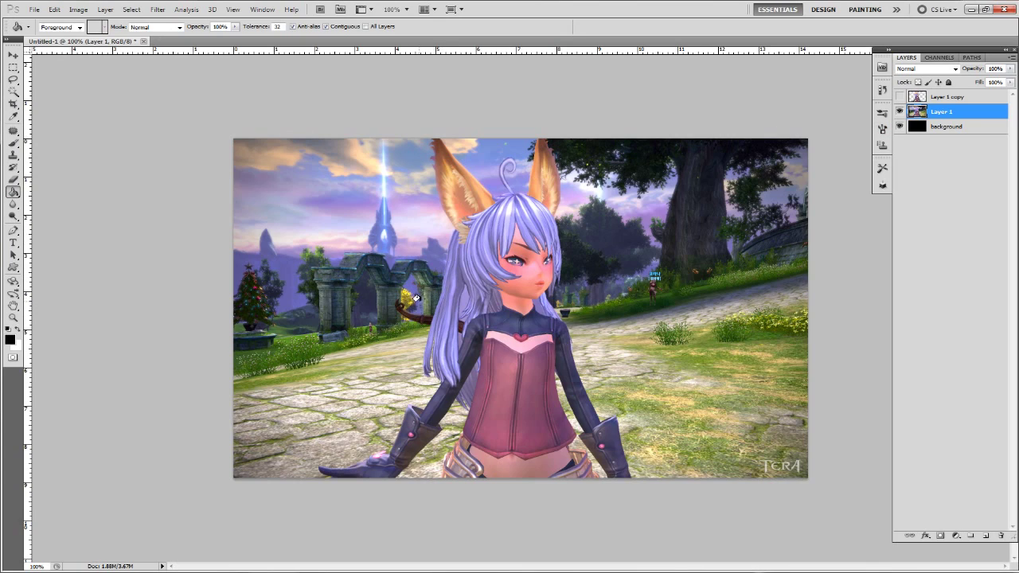
pyautogui.rightClick(962, 116)
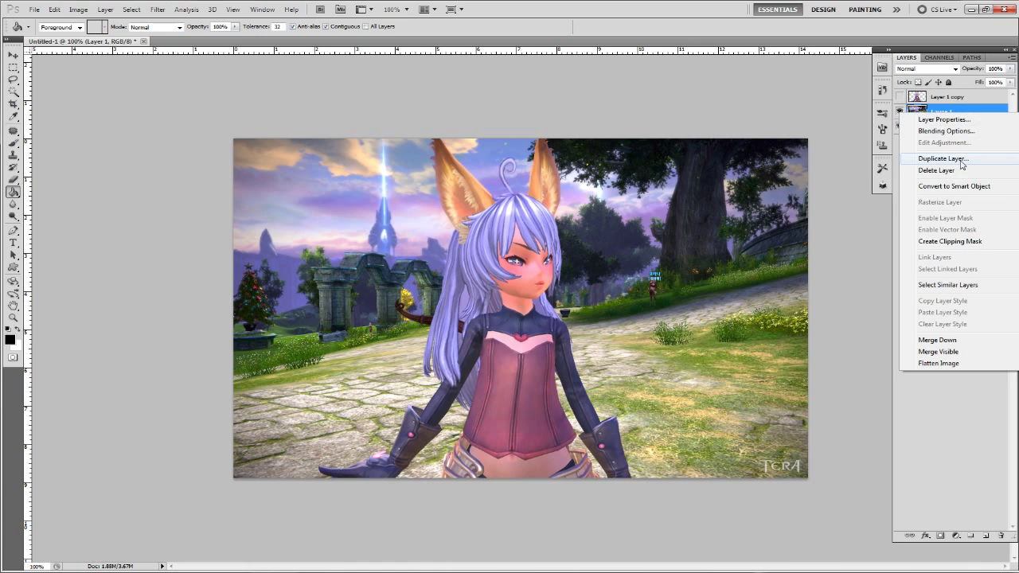
pyautogui.click(974, 111)
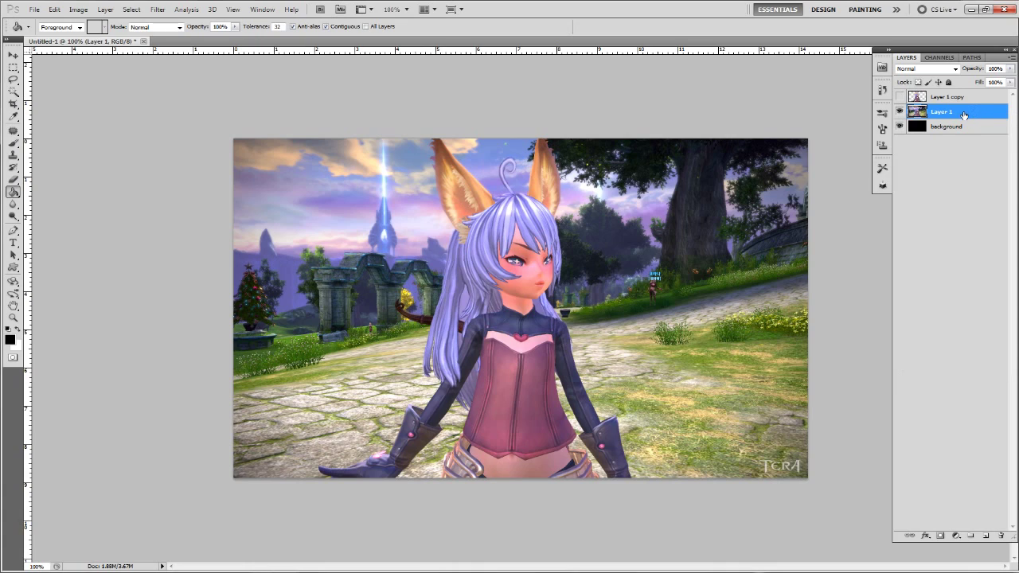
pyautogui.rightClick(963, 115)
pyautogui.click(943, 160)
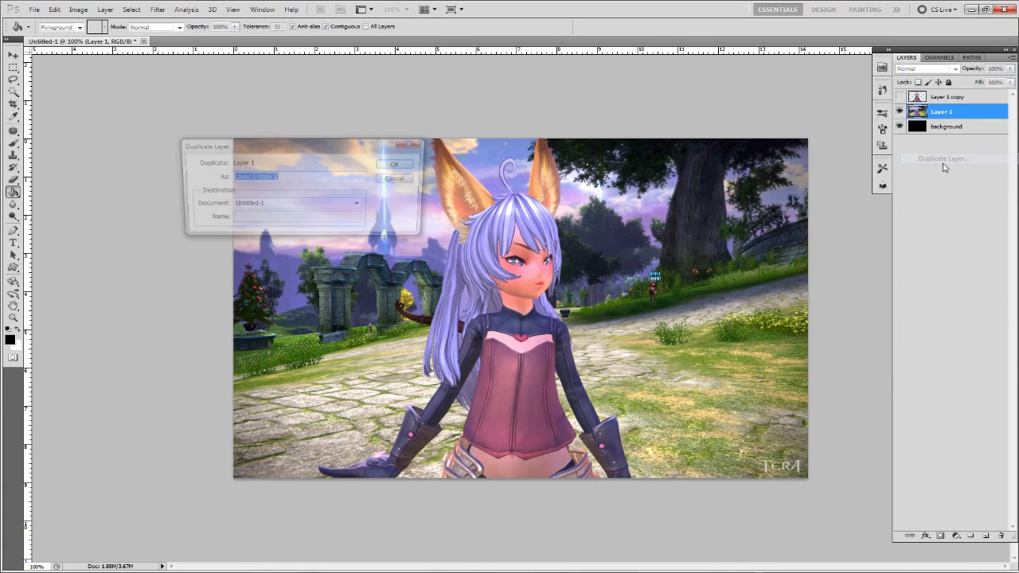
pyautogui.click(414, 165)
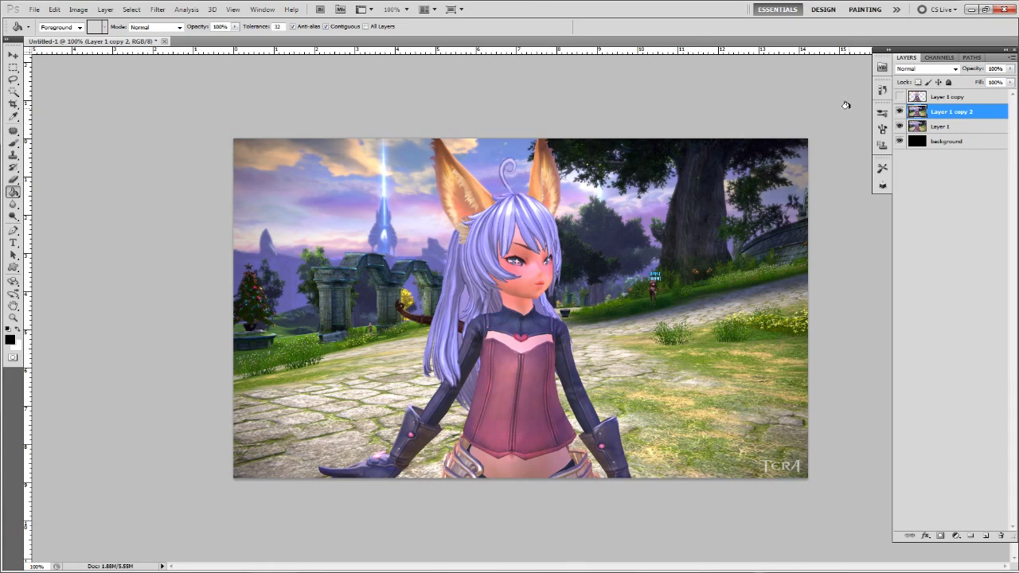
# Step: Switch to the Brush tool, pick a brush preset and enlarge the brush
pyautogui.click(13, 68)
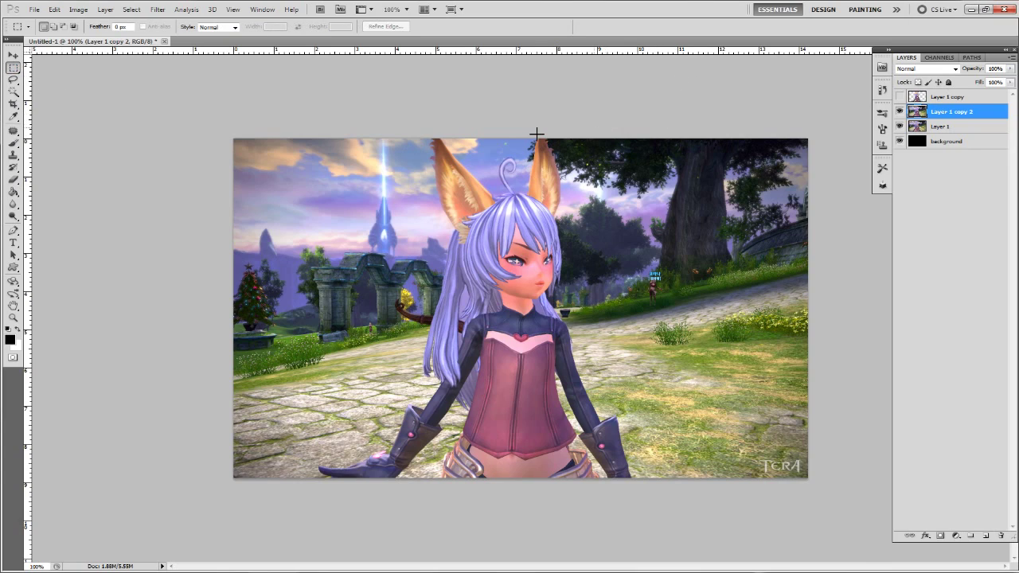
pyautogui.click(17, 181)
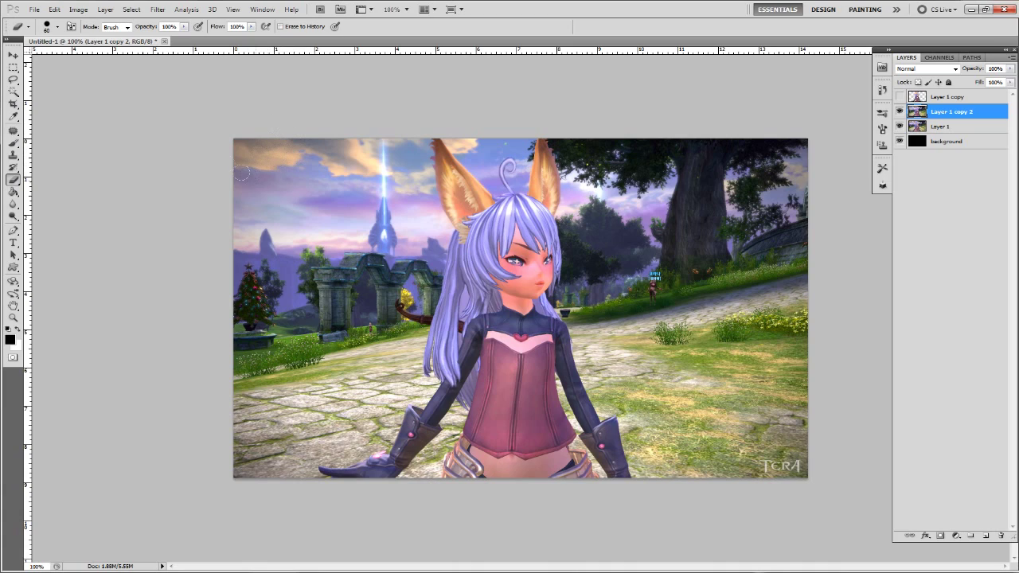
pyautogui.click(58, 27)
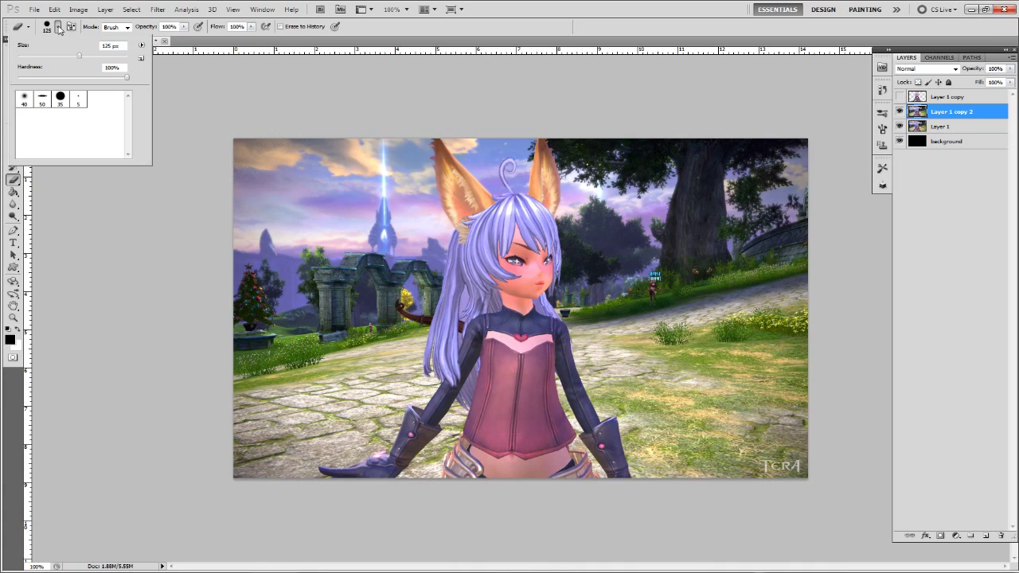
pyautogui.click(78, 98)
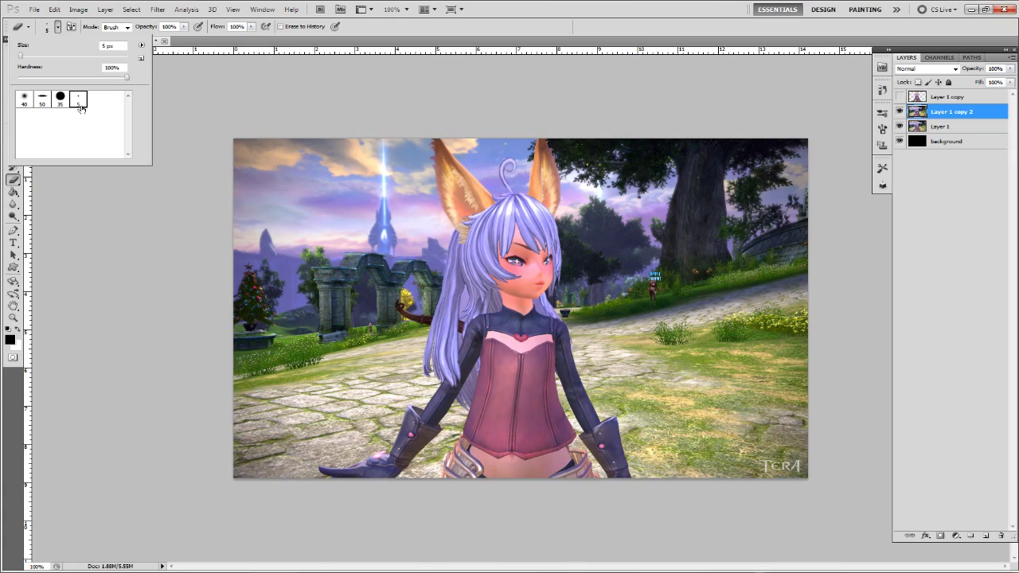
pyautogui.click(206, 44)
pyautogui.press(']')
pyautogui.press(']')
pyautogui.press(']')
pyautogui.press(']')
pyautogui.press(']')
pyautogui.press(']')
pyautogui.press(']')
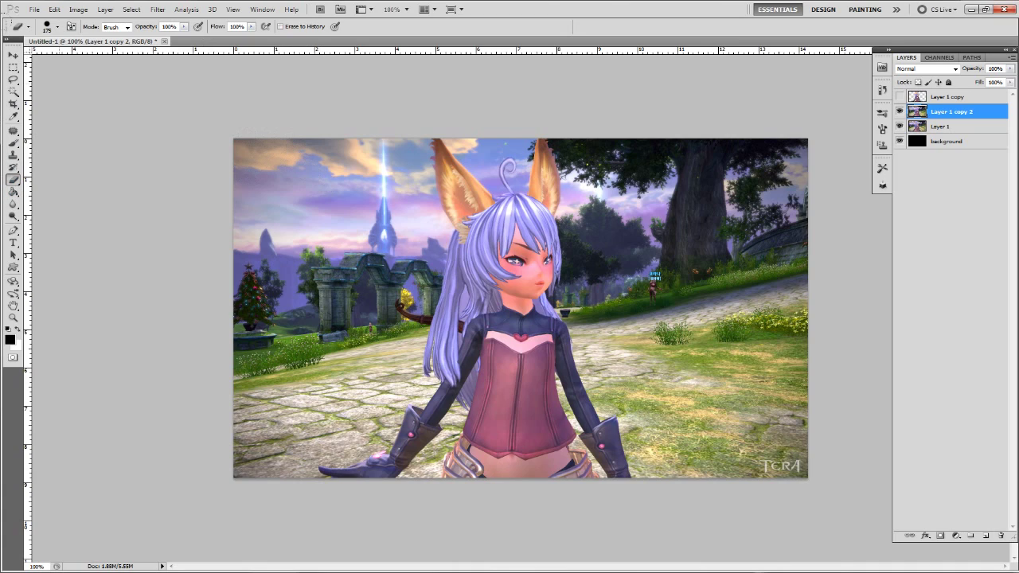
pyautogui.click(58, 27)
pyautogui.click(242, 86)
# Step: Hide Layer 1 and paint black over the scenery left, right and above the character
pyautogui.click(901, 127)
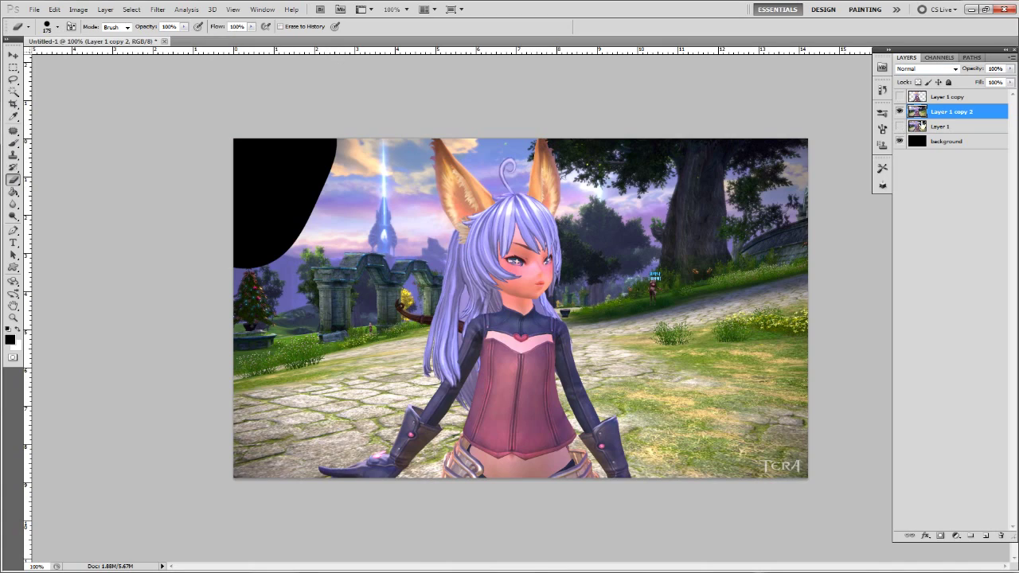
pyautogui.click(900, 127)
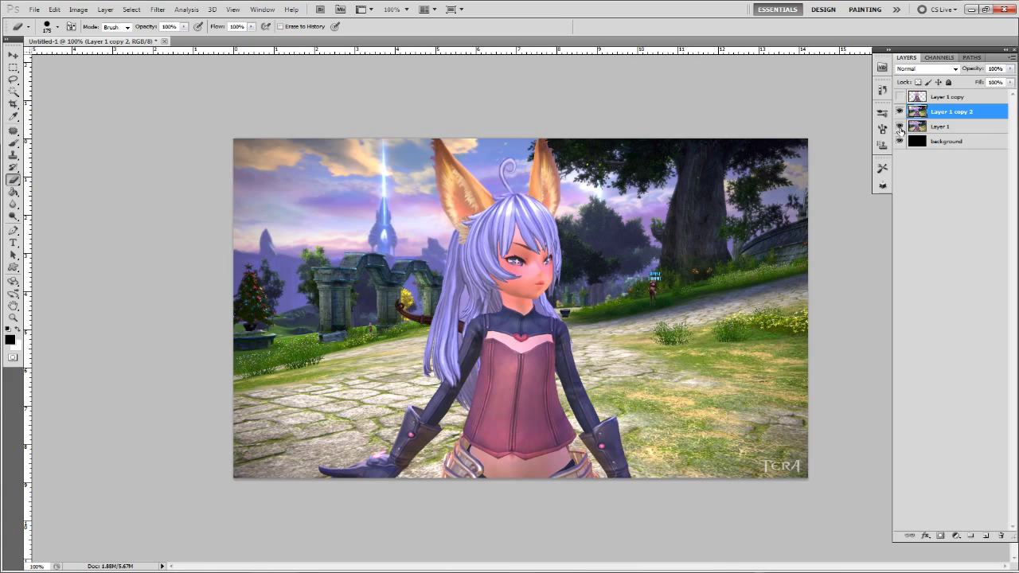
pyautogui.click(900, 127)
pyautogui.click(901, 128)
pyautogui.click(901, 128)
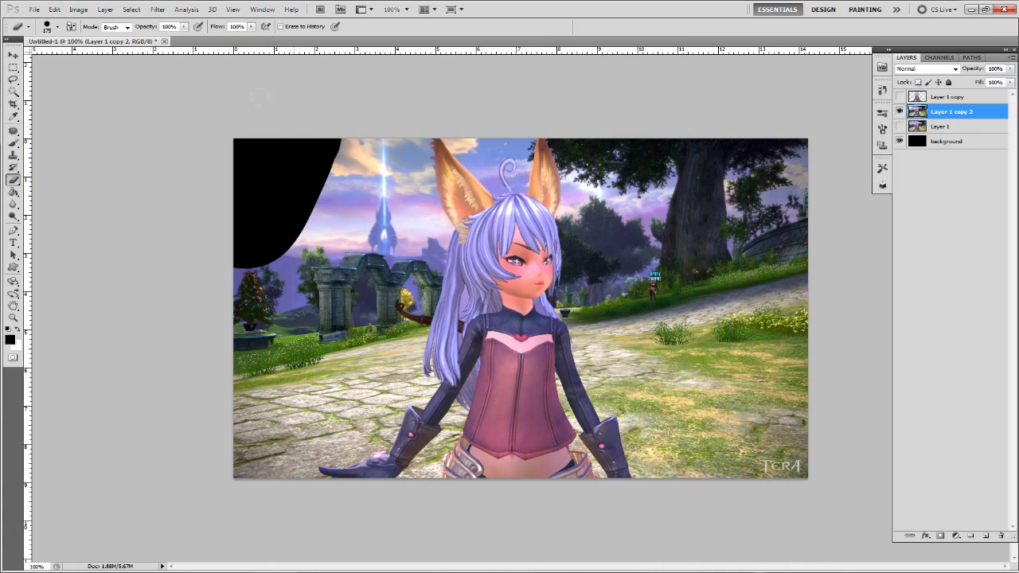
pyautogui.moveTo(258, 96)
pyautogui.mouseDown()
pyautogui.moveTo(279, 247)
pyautogui.moveTo(271, 334)
pyautogui.moveTo(268, 296)
pyautogui.moveTo(312, 163)
pyautogui.moveTo(305, 122)
pyautogui.mouseUp()
pyautogui.moveTo(301, 273)
pyautogui.mouseDown()
pyautogui.moveTo(335, 374)
pyautogui.moveTo(255, 449)
pyautogui.mouseUp()
pyautogui.moveTo(712, 184)
pyautogui.mouseDown()
pyautogui.moveTo(720, 221)
pyautogui.moveTo(780, 191)
pyautogui.moveTo(693, 231)
pyautogui.moveTo(676, 311)
pyautogui.moveTo(733, 269)
pyautogui.moveTo(709, 414)
pyautogui.moveTo(757, 393)
pyautogui.moveTo(776, 406)
pyautogui.mouseUp()
pyautogui.moveTo(631, 149); pyautogui.dragTo(596, 179)
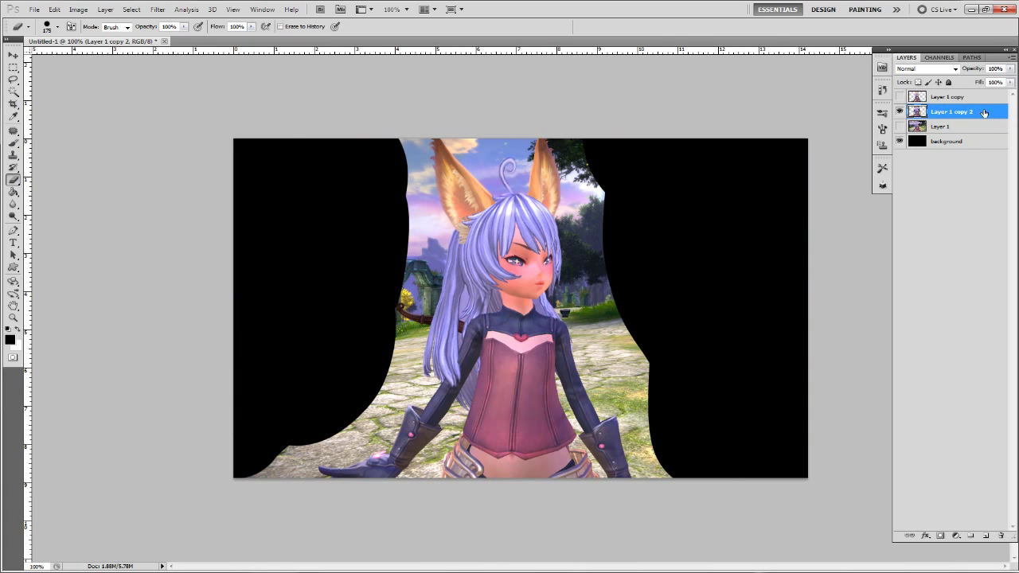
# Step: Delete Layer 1 copy 2, then show Layer 1 copy and Layer 1
pyautogui.click(1001, 535)
pyautogui.click(491, 213)
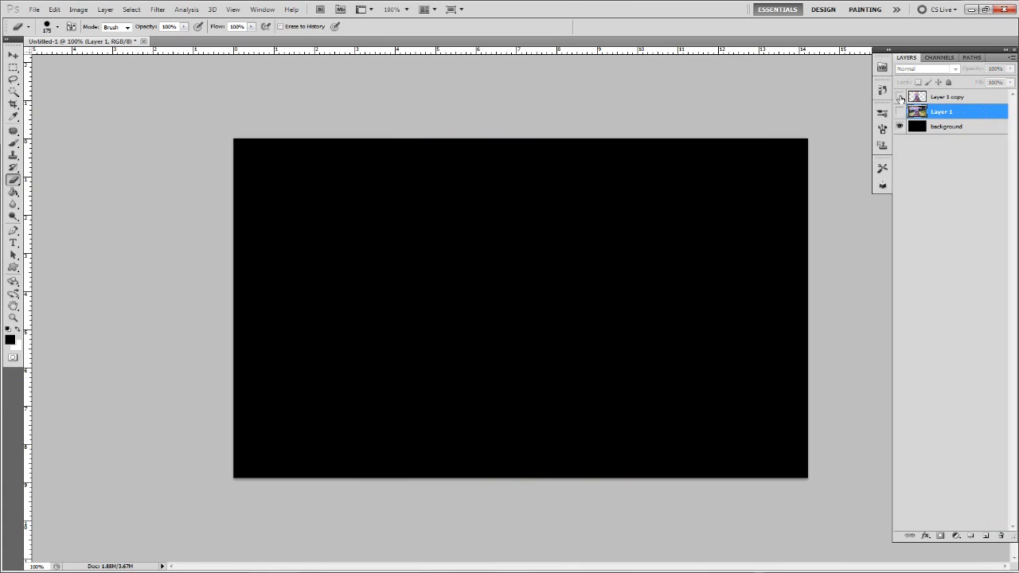
pyautogui.click(900, 97)
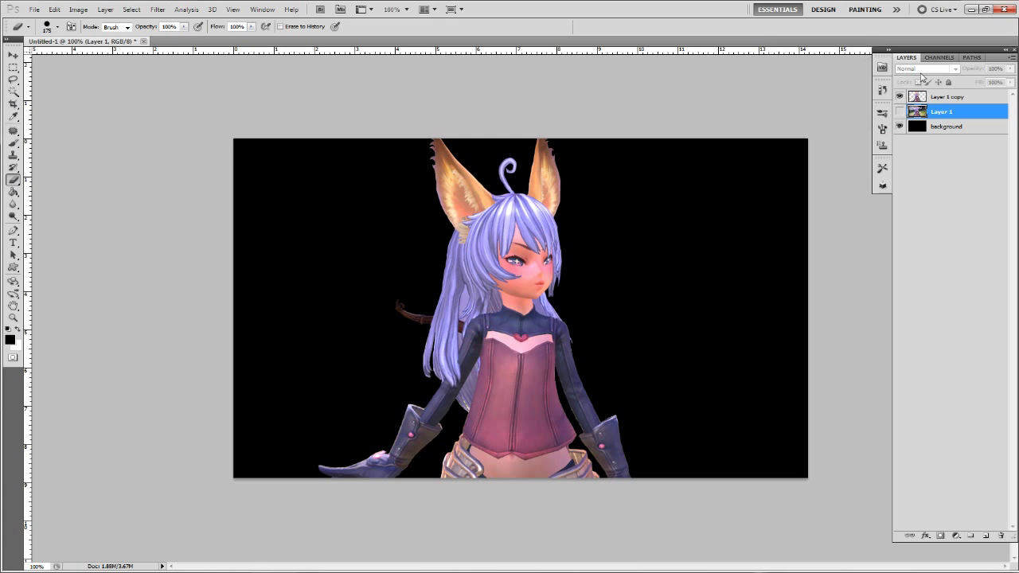
pyautogui.click(900, 111)
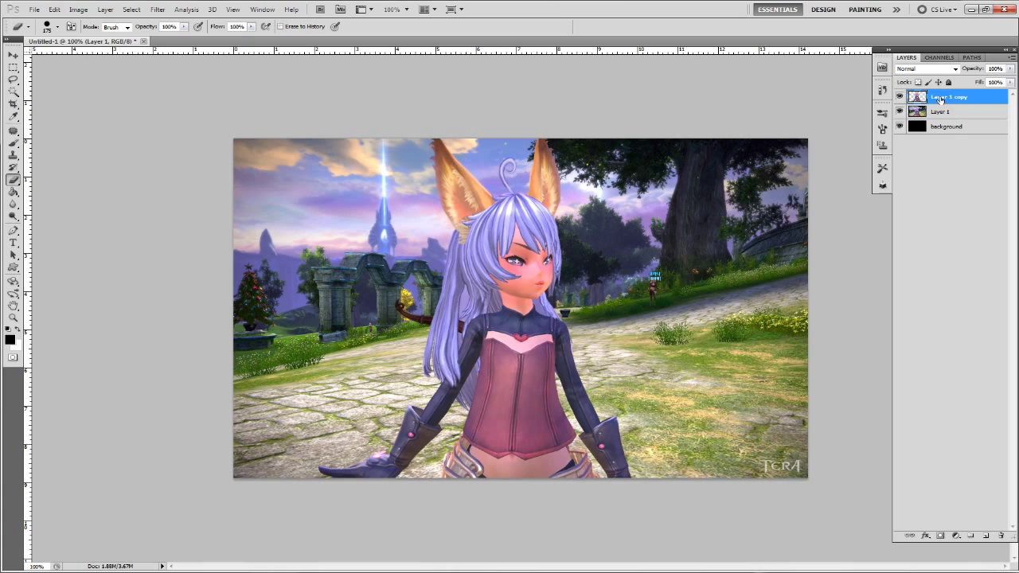
# Step: Hide Layer 1 copy and the background layer, leaving Layer 1 selected
pyautogui.click(944, 98)
pyautogui.click(899, 97)
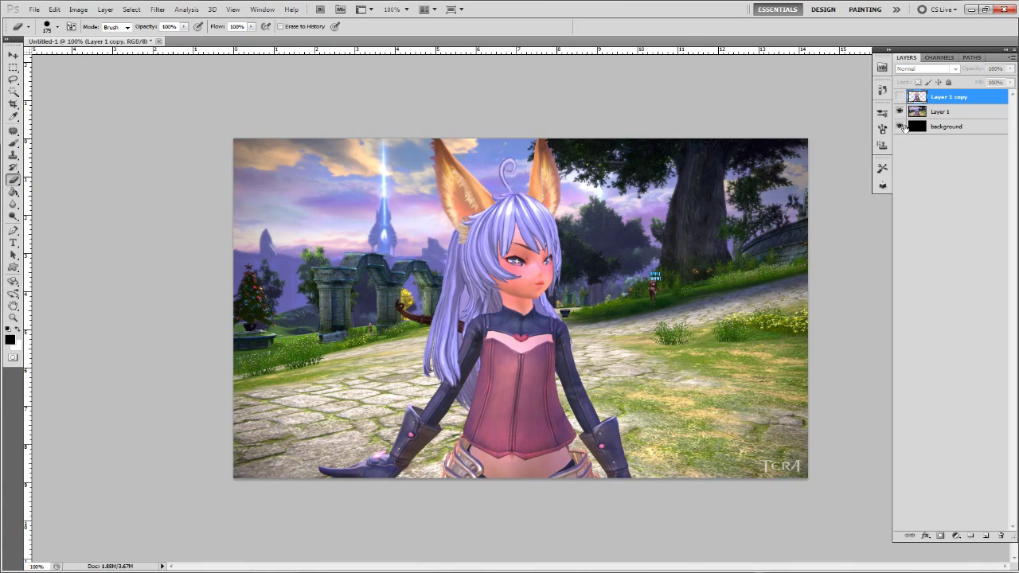
pyautogui.click(901, 127)
pyautogui.click(943, 112)
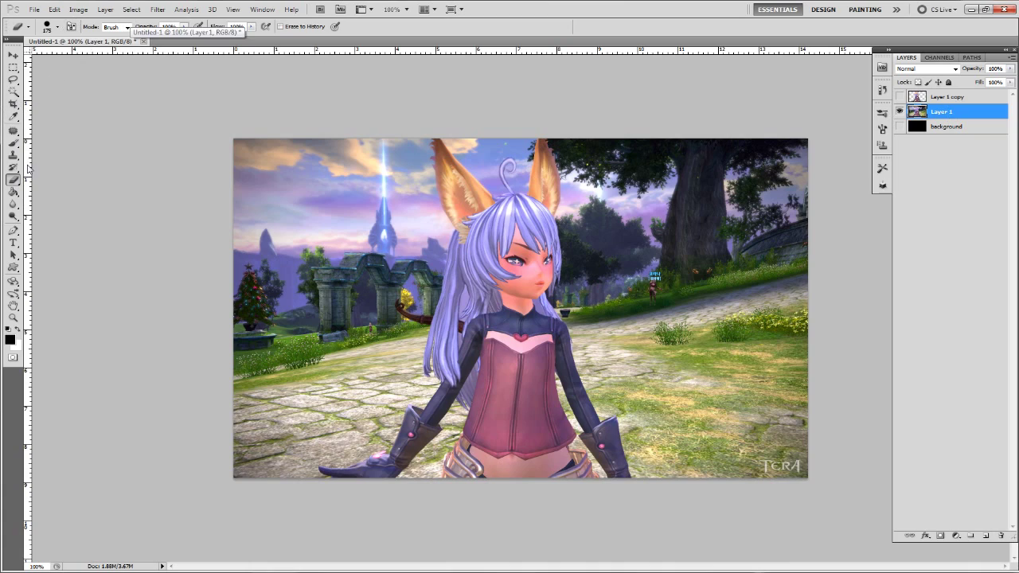
# Step: Blur the sky left of the character with a 40 px soft Blur brush at 100% strength
pyautogui.click(13, 204)
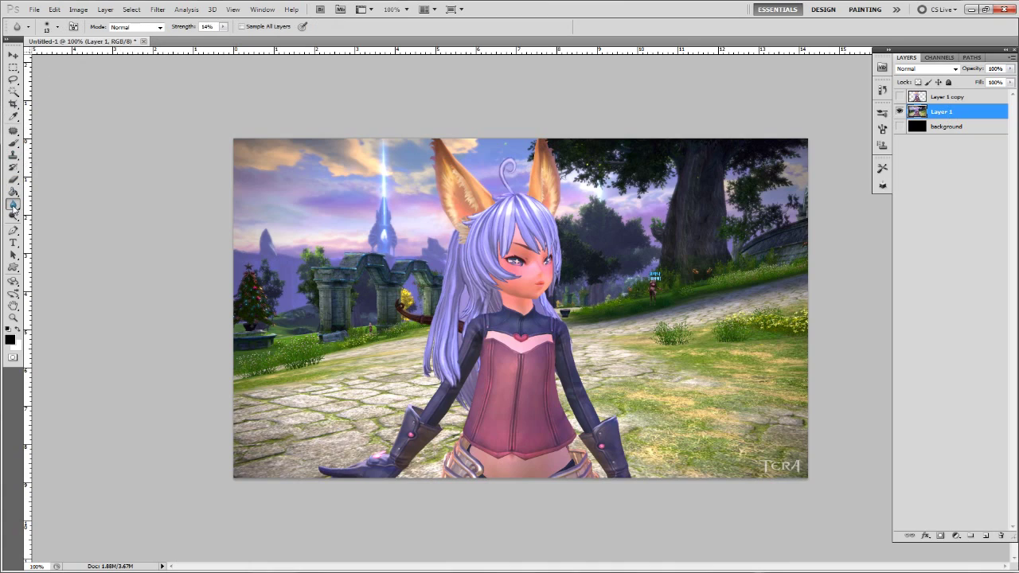
pyautogui.click(57, 27)
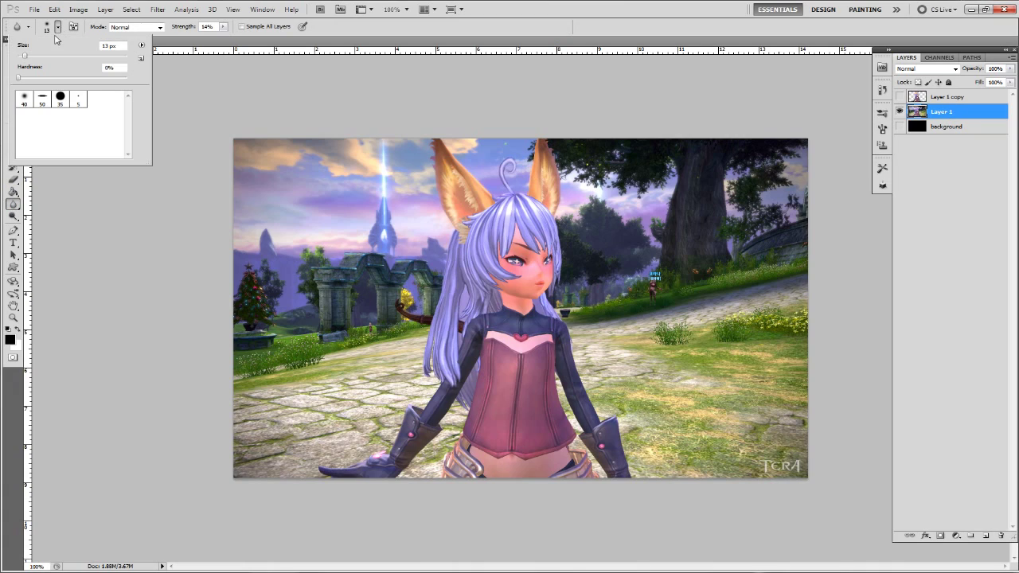
pyautogui.click(23, 102)
pyautogui.click(177, 40)
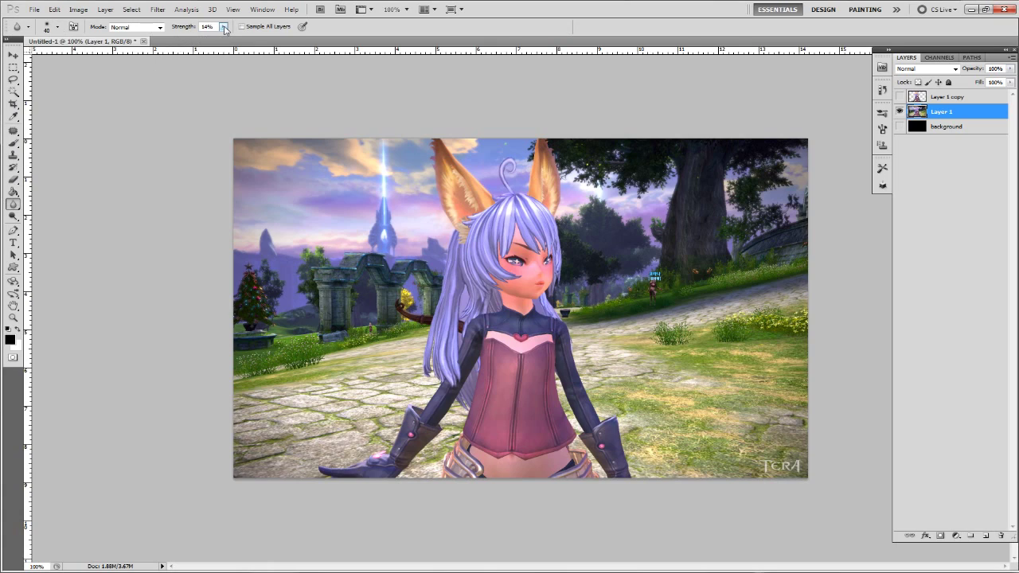
pyautogui.moveTo(226, 28); pyautogui.dragTo(302, 43)
pyautogui.press('[')
pyautogui.moveTo(320, 172); pyautogui.dragTo(298, 179)
pyautogui.press('[')
pyautogui.press('[')
pyautogui.press('[')
pyautogui.press('[')
pyautogui.press('[')
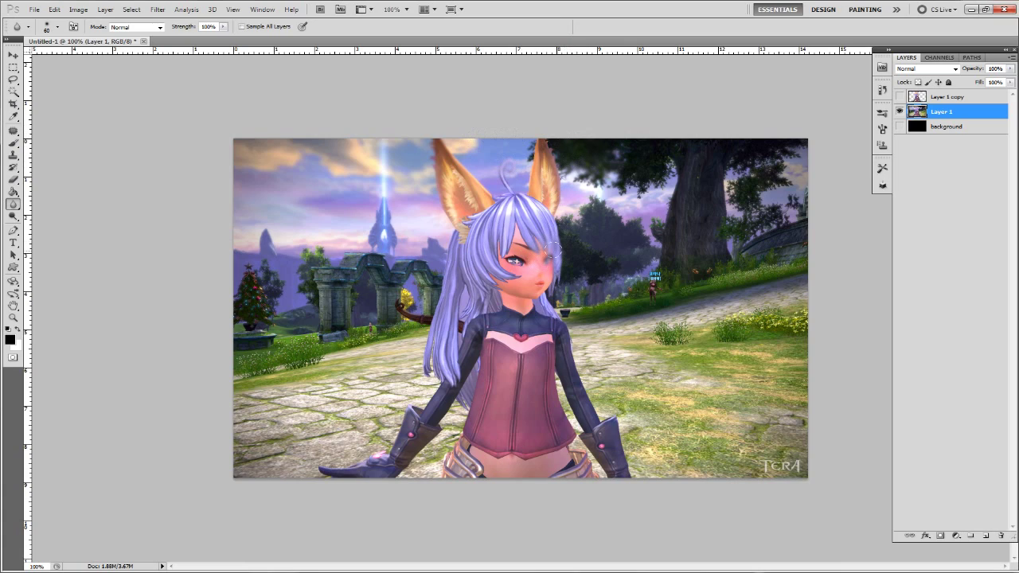
# Step: Undo the blur on the character's eye, then blur the tower and sky behind her
pyautogui.hotkey('ctrl', 'z')
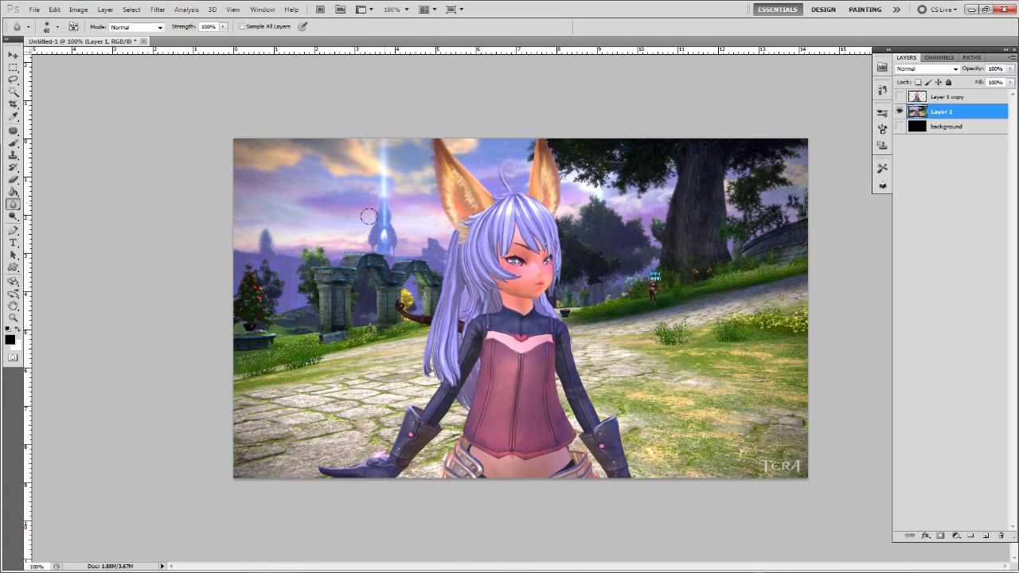
pyautogui.moveTo(368, 217)
pyautogui.mouseDown()
pyautogui.moveTo(386, 229)
pyautogui.moveTo(375, 236)
pyautogui.moveTo(412, 239)
pyautogui.mouseUp()
# Step: Lower the Blur tool's Strength slider from 100% down to 10%
pyautogui.click(224, 27)
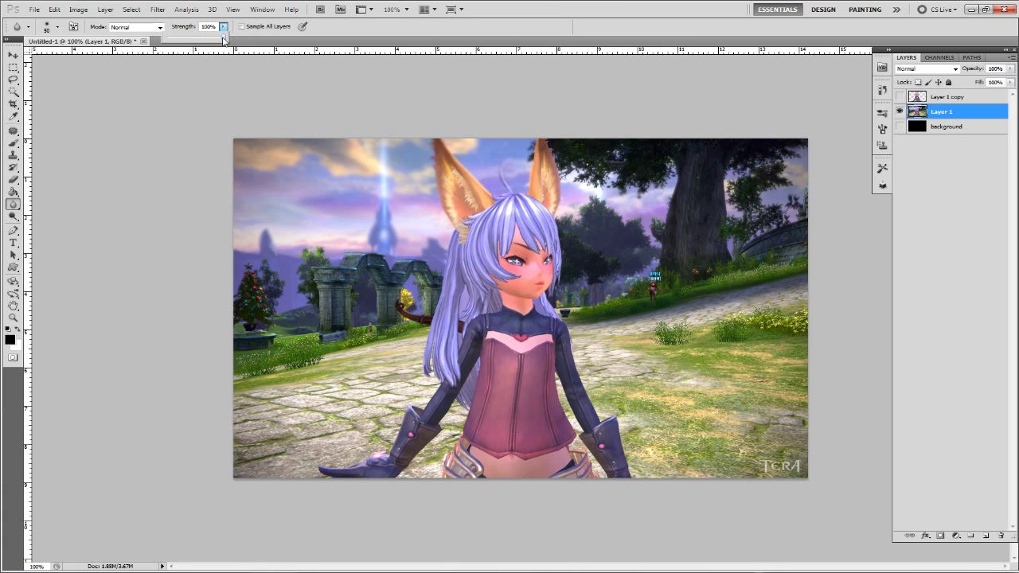
pyautogui.moveTo(224, 38); pyautogui.dragTo(178, 42)
pyautogui.click(250, 41)
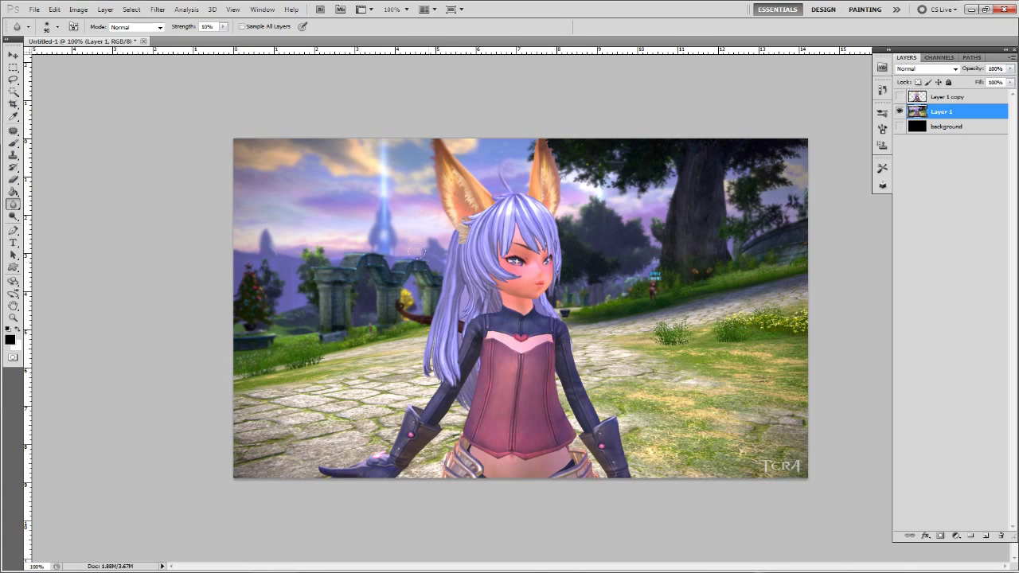
# Step: Try blur strengths of 100% and 1%, then settle on 3%
pyautogui.moveTo(223, 26)
pyautogui.mouseDown()
pyautogui.moveTo(236, 44)
pyautogui.moveTo(304, 50)
pyautogui.mouseUp()
pyautogui.click(223, 32)
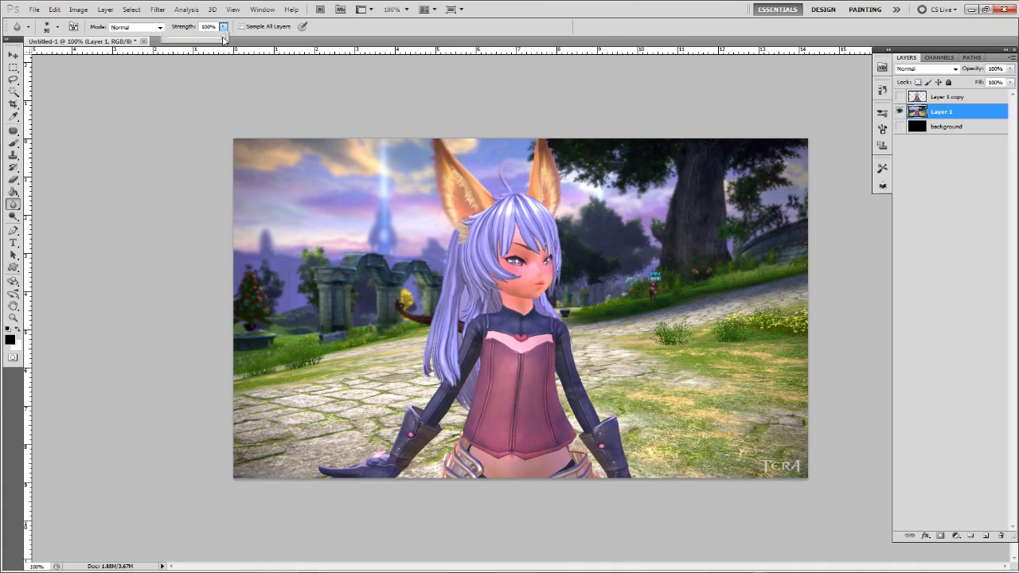
pyautogui.moveTo(226, 37); pyautogui.dragTo(164, 38)
pyautogui.click(248, 43)
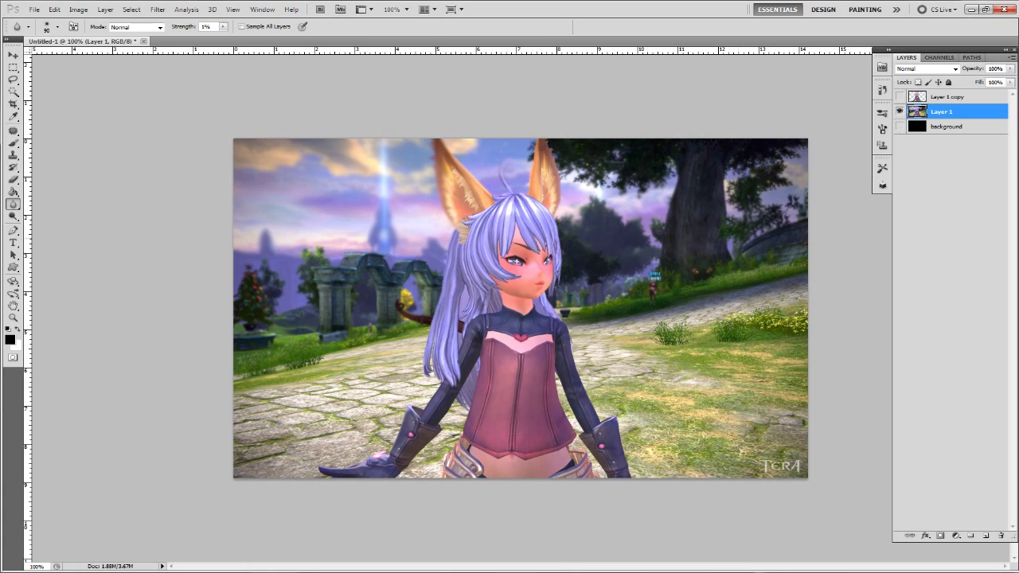
pyautogui.click(223, 26)
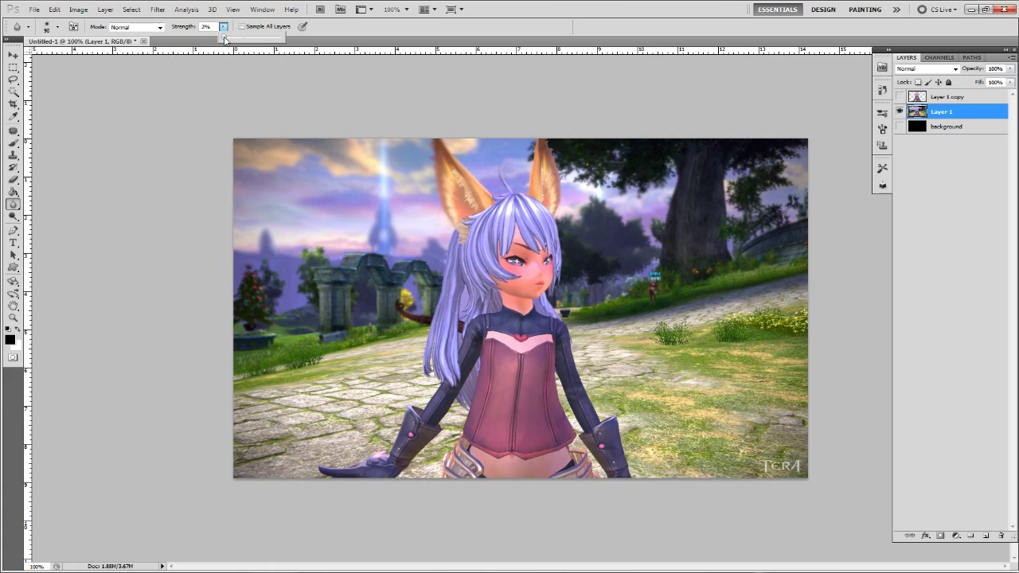
pyautogui.click(785, 263)
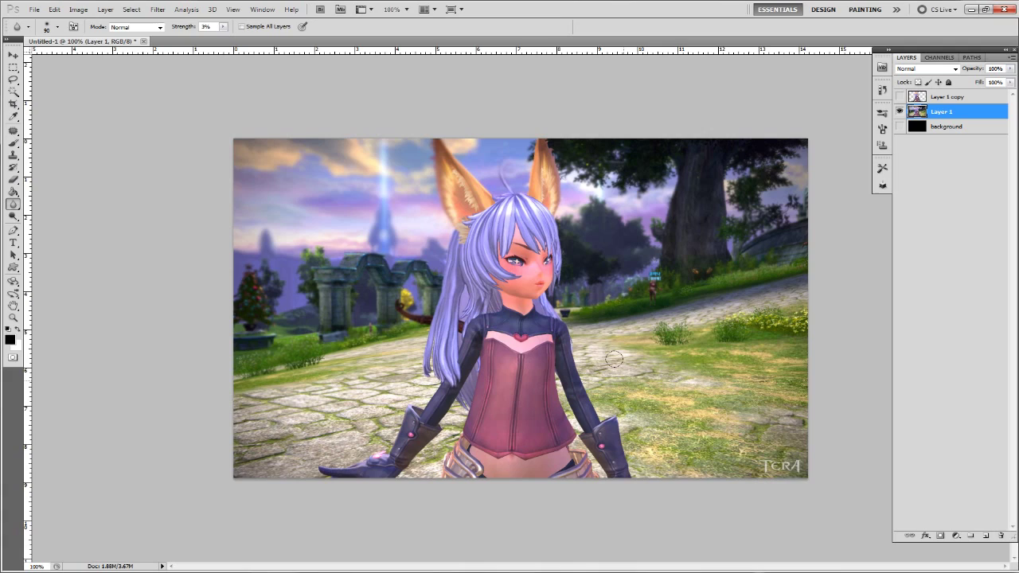
# Step: Raise the blur strength to 12%
pyautogui.click(223, 26)
pyautogui.moveTo(221, 37); pyautogui.dragTo(229, 38)
pyautogui.click(322, 43)
# Step: Blur the foreground grass, the path and the lower-left cobblestones
pyautogui.moveTo(694, 367)
pyautogui.mouseDown()
pyautogui.moveTo(801, 407)
pyautogui.moveTo(600, 345)
pyautogui.moveTo(706, 371)
pyautogui.moveTo(596, 350)
pyautogui.moveTo(809, 325)
pyautogui.moveTo(646, 318)
pyautogui.moveTo(577, 336)
pyautogui.mouseUp()
pyautogui.moveTo(431, 336)
pyautogui.mouseDown()
pyautogui.moveTo(262, 389)
pyautogui.moveTo(224, 377)
pyautogui.moveTo(323, 359)
pyautogui.moveTo(394, 356)
pyautogui.moveTo(322, 370)
pyautogui.moveTo(414, 352)
pyautogui.moveTo(579, 349)
pyautogui.moveTo(590, 375)
pyautogui.moveTo(556, 360)
pyautogui.mouseUp()
pyautogui.moveTo(402, 366)
pyautogui.mouseDown()
pyautogui.moveTo(373, 388)
pyautogui.moveTo(292, 368)
pyautogui.mouseUp()
pyautogui.moveTo(373, 377)
pyautogui.mouseDown()
pyautogui.moveTo(422, 380)
pyautogui.moveTo(280, 398)
pyautogui.moveTo(289, 411)
pyautogui.mouseUp()
# Step: Show Layer 1 copy's sharp cutout, toggling Layer 1 and the cutout to compare
pyautogui.click(899, 97)
pyautogui.click(899, 112)
pyautogui.click(899, 114)
pyautogui.click(899, 114)
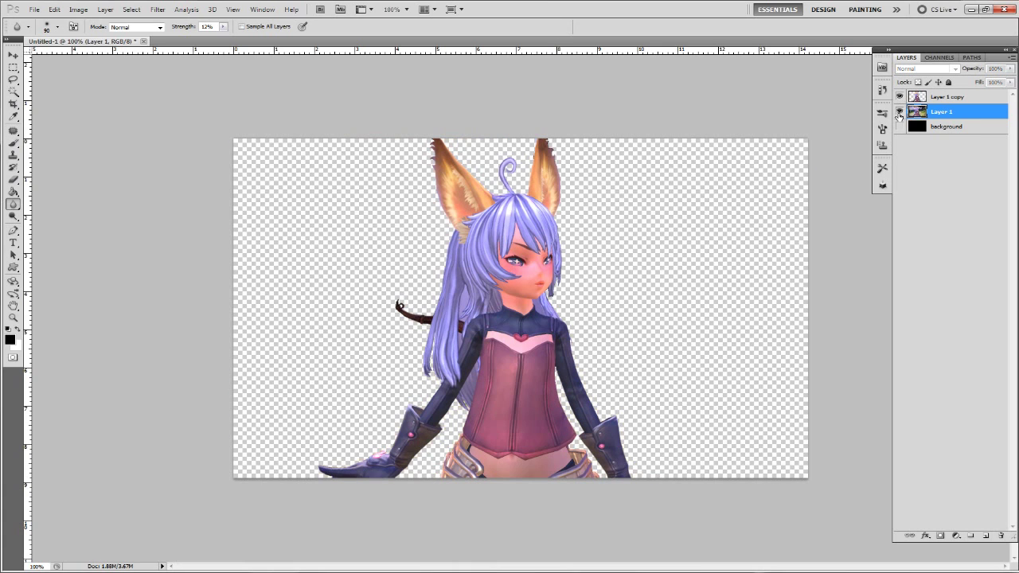
pyautogui.click(900, 113)
pyautogui.click(900, 97)
pyautogui.click(900, 97)
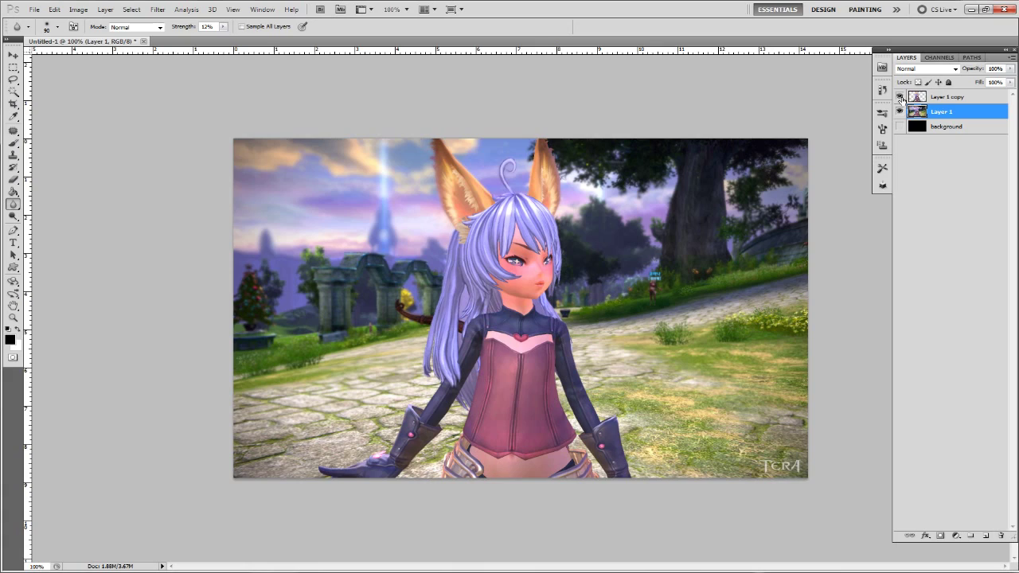
pyautogui.click(900, 97)
pyautogui.click(900, 97)
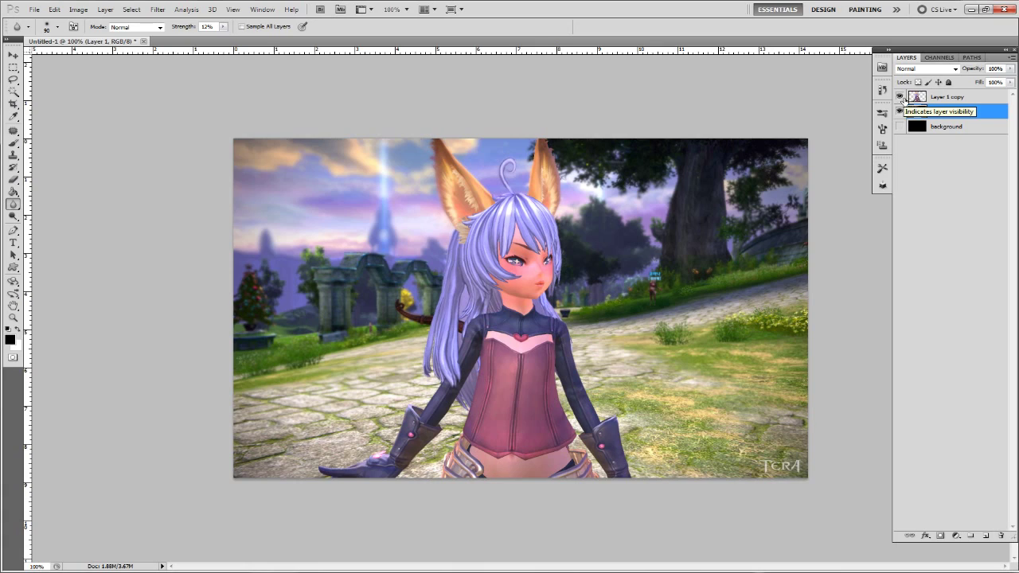
# Step: With Layer 1 copy active, sample light peach ffe6b0 from the image as the foreground colour
pyautogui.click(955, 99)
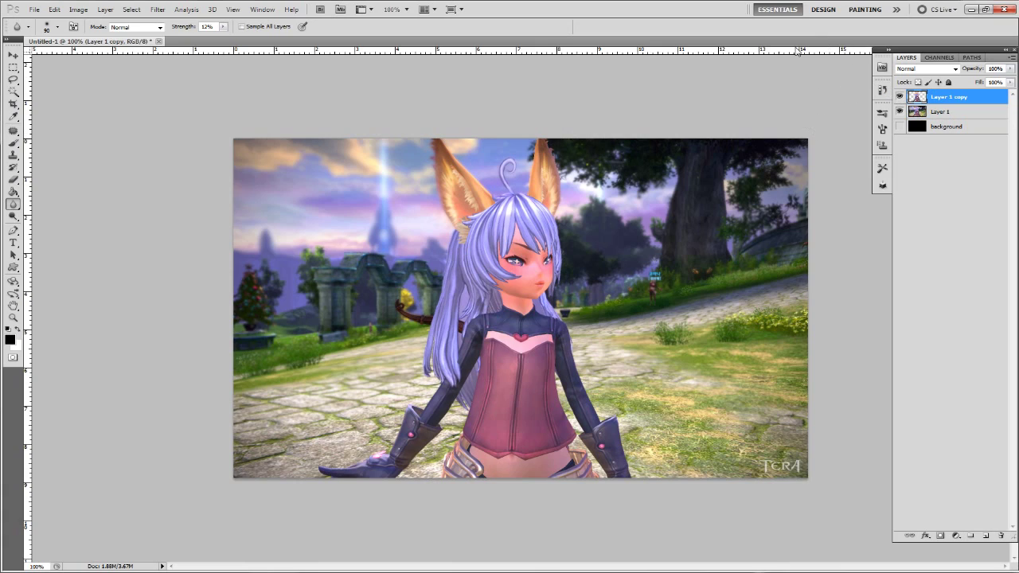
pyautogui.click(10, 340)
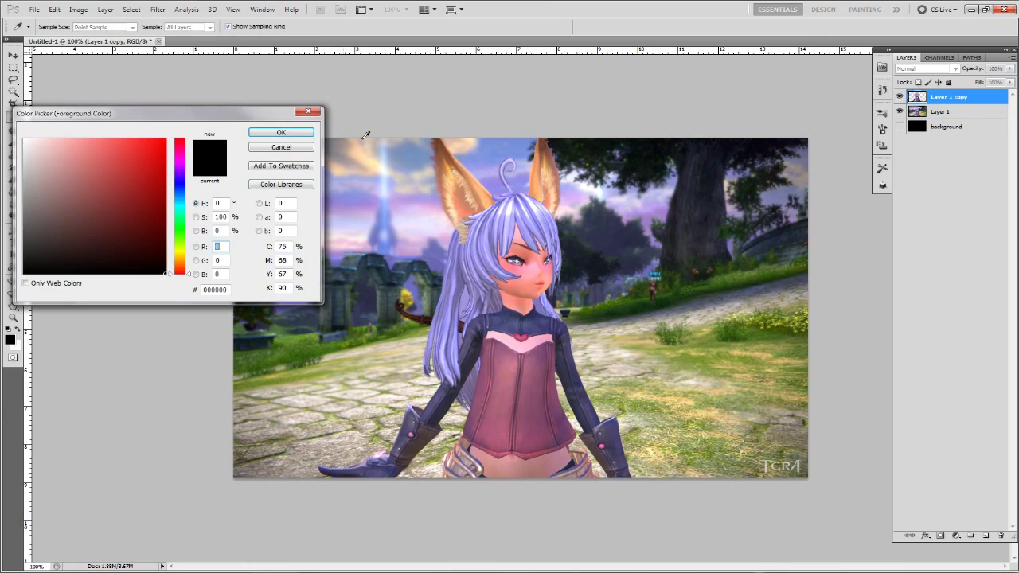
pyautogui.click(368, 162)
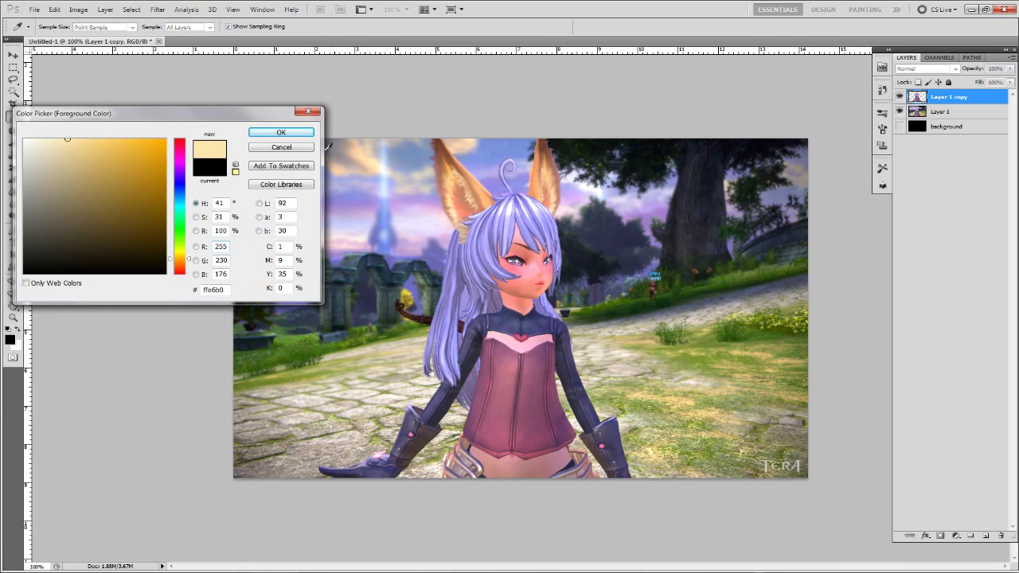
pyautogui.click(288, 134)
pyautogui.click(59, 29)
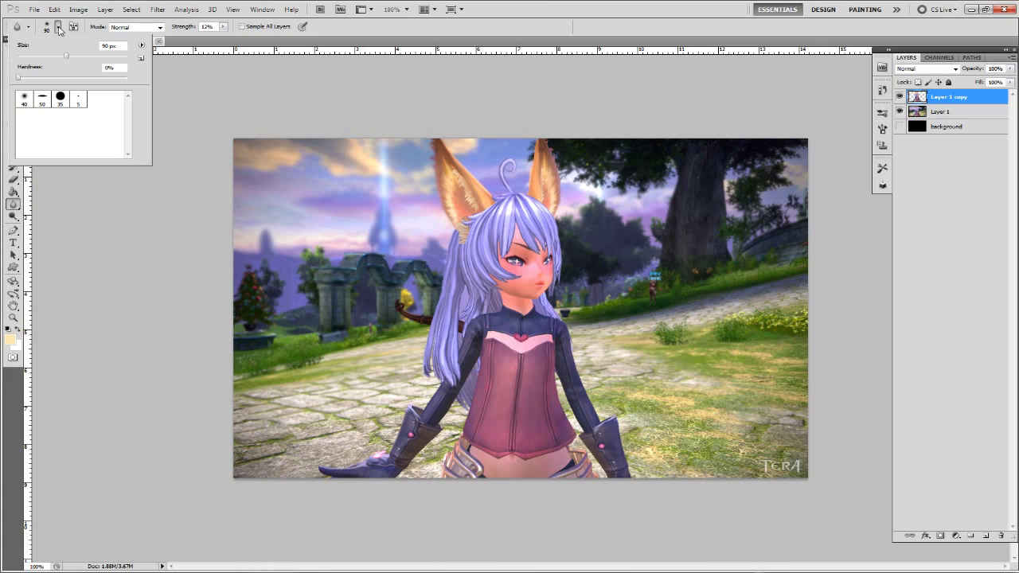
# Step: Choose the Brush tool with the soft 40 px preset and enlarge it to 100 px
pyautogui.click(24, 98)
pyautogui.click(212, 49)
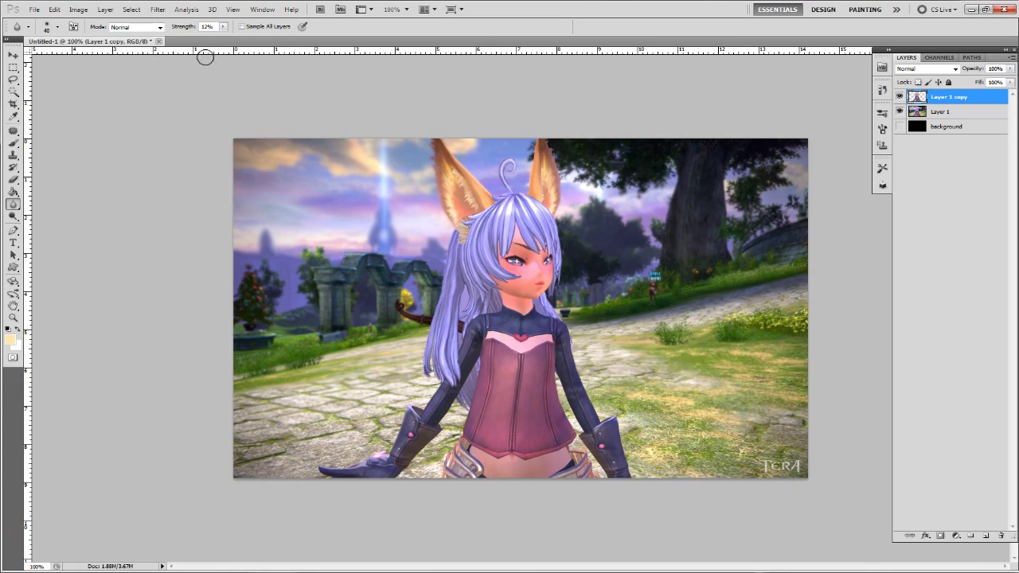
pyautogui.click(13, 143)
pyautogui.click(58, 27)
pyautogui.click(24, 99)
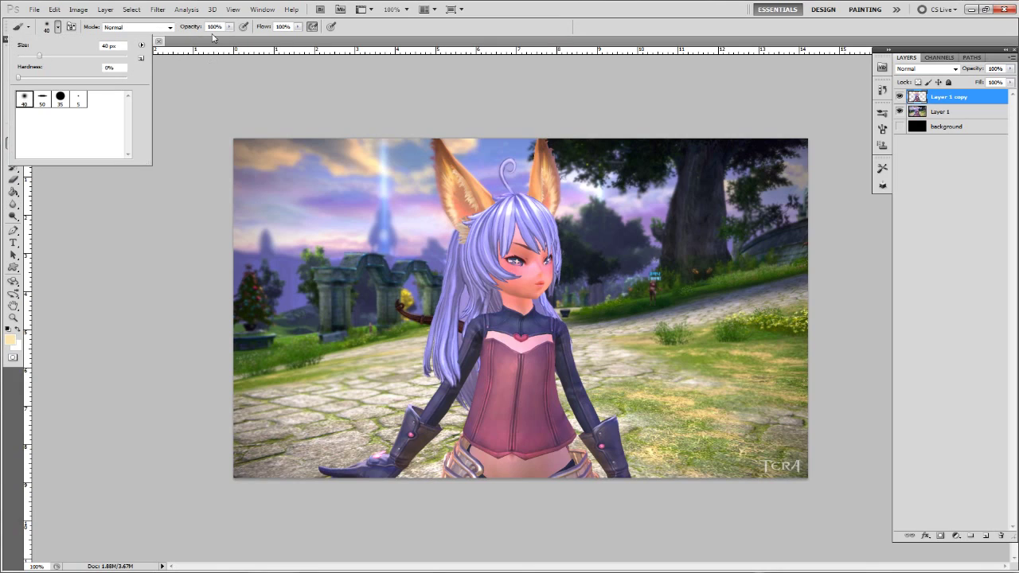
pyautogui.click(211, 47)
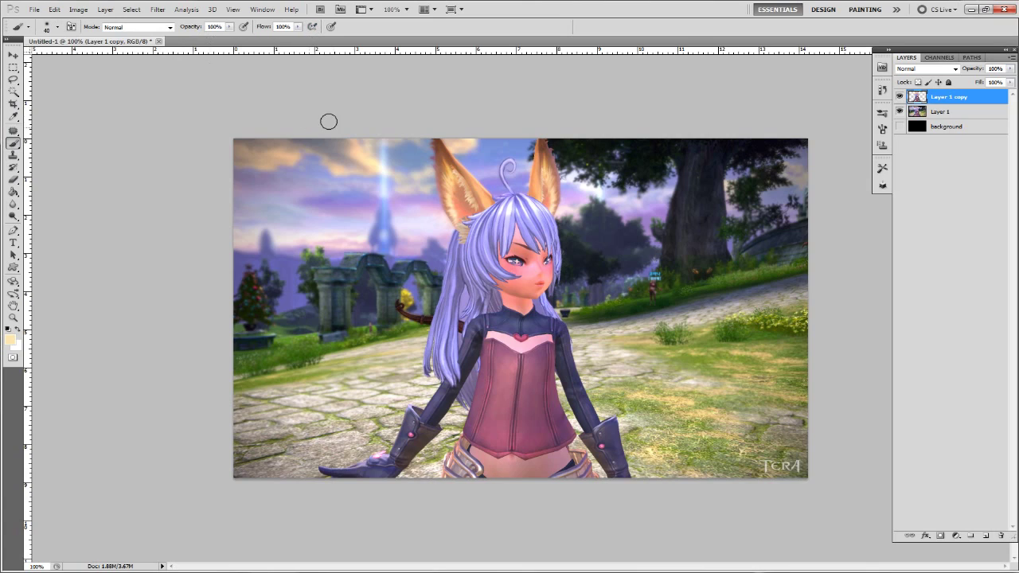
pyautogui.press(']')
pyautogui.press(']')
pyautogui.press(']')
pyautogui.press(']')
pyautogui.press(']')
pyautogui.press(']')
# Step: On new Layer 2, paint peach highlights on the hair at 150 px and the left glove at 70 px
pyautogui.click(987, 536)
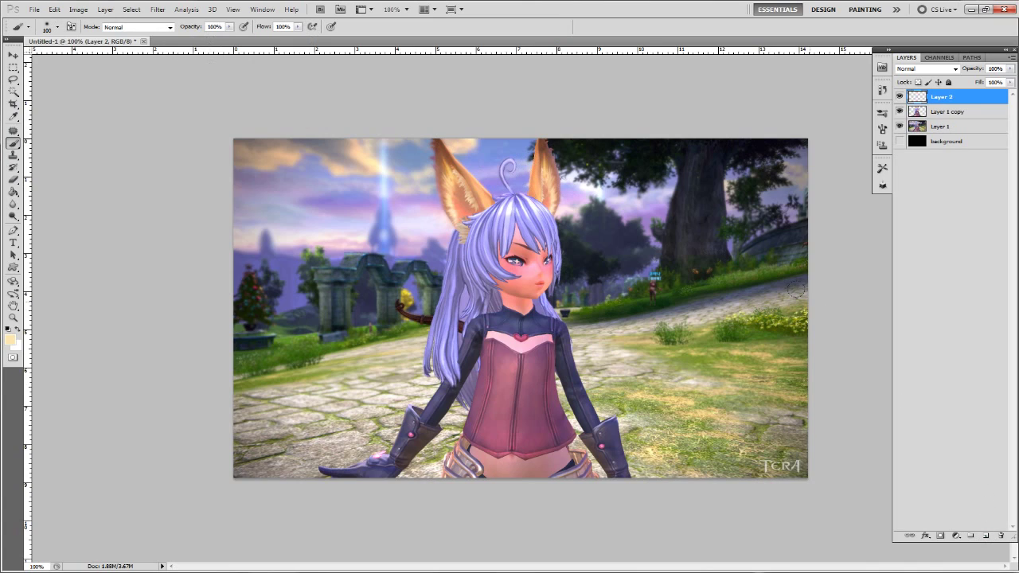
pyautogui.press(']')
pyautogui.press(']')
pyautogui.moveTo(490, 185)
pyautogui.mouseDown()
pyautogui.moveTo(518, 227)
pyautogui.moveTo(487, 184)
pyautogui.mouseUp()
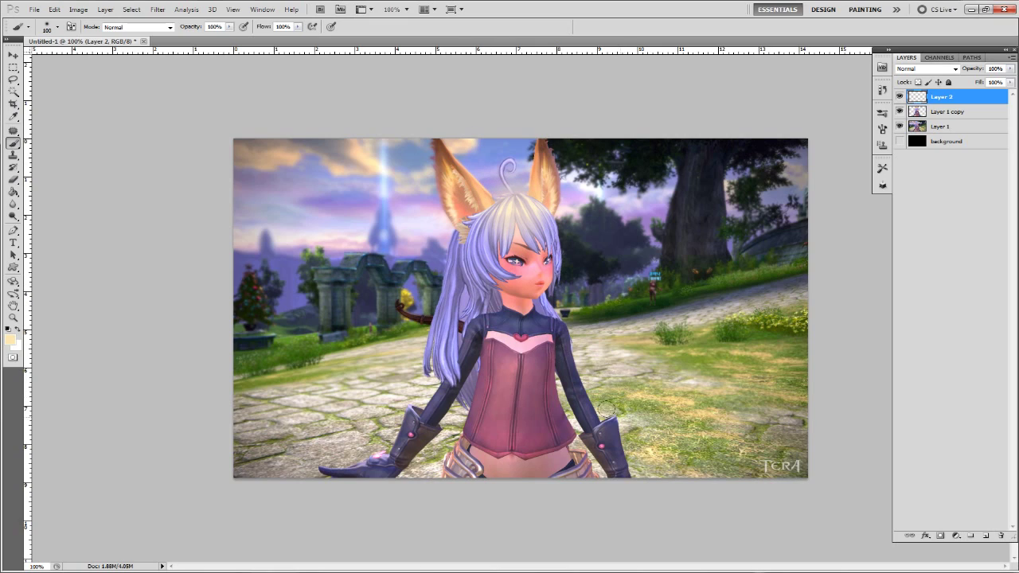
pyautogui.press('[')
pyautogui.press('[')
pyautogui.press('[')
pyautogui.press('[')
pyautogui.press('[')
pyautogui.moveTo(417, 419); pyautogui.dragTo(416, 414)
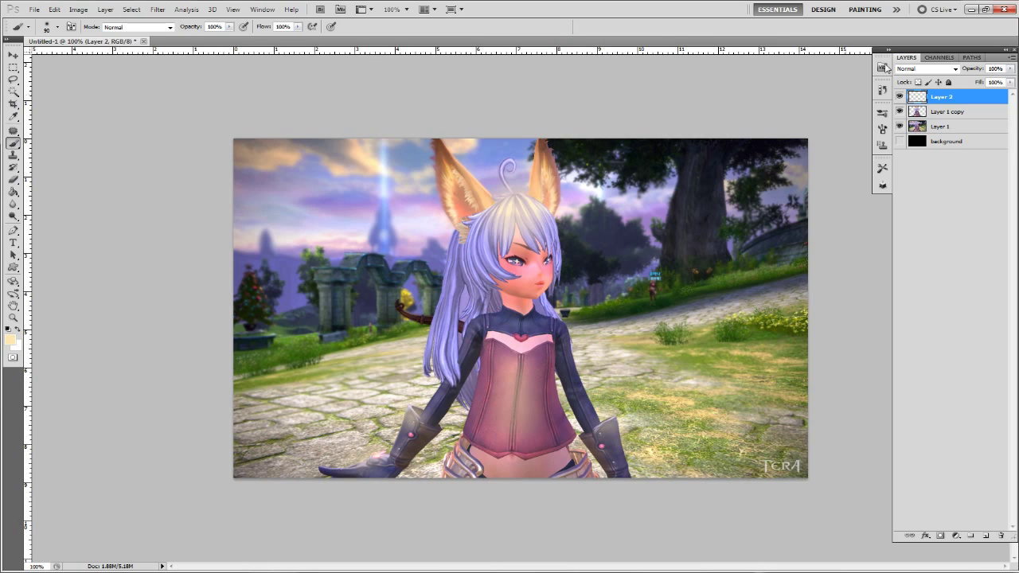
# Step: Toggle Layer 2's visibility to compare the image with and without the highlights
pyautogui.click(955, 69)
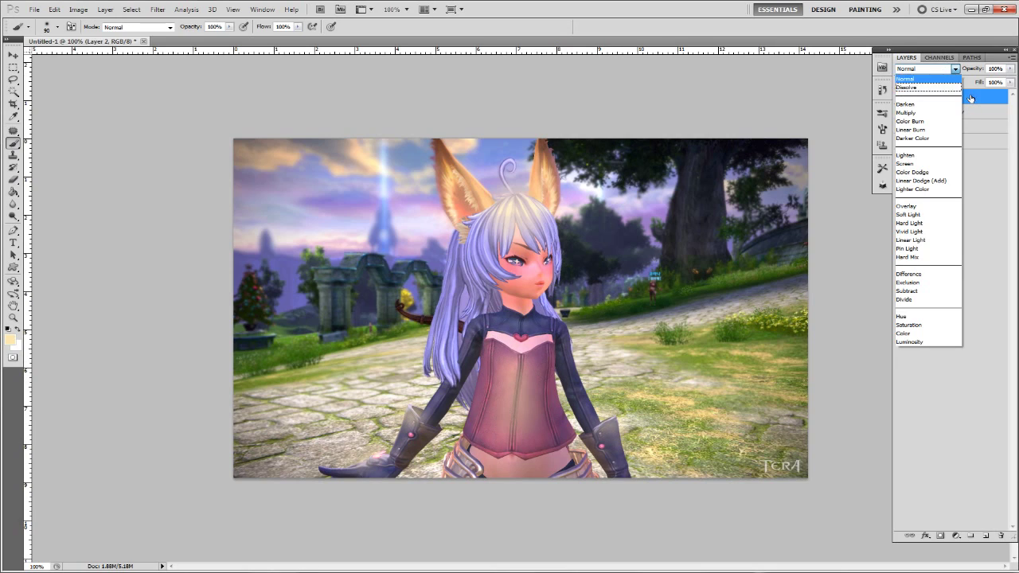
pyautogui.click(969, 96)
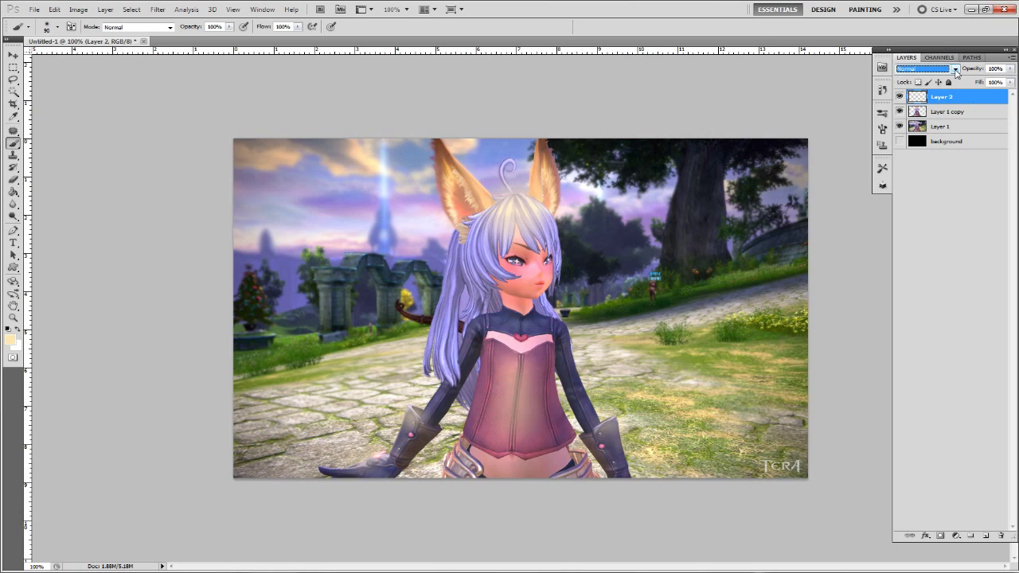
pyautogui.click(901, 96)
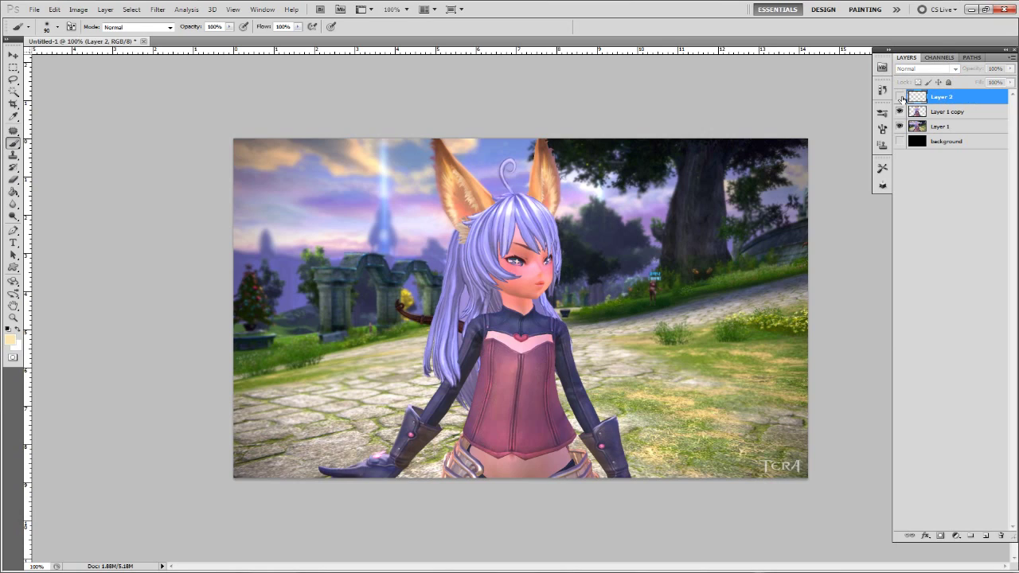
pyautogui.click(900, 96)
pyautogui.click(900, 97)
pyautogui.click(900, 97)
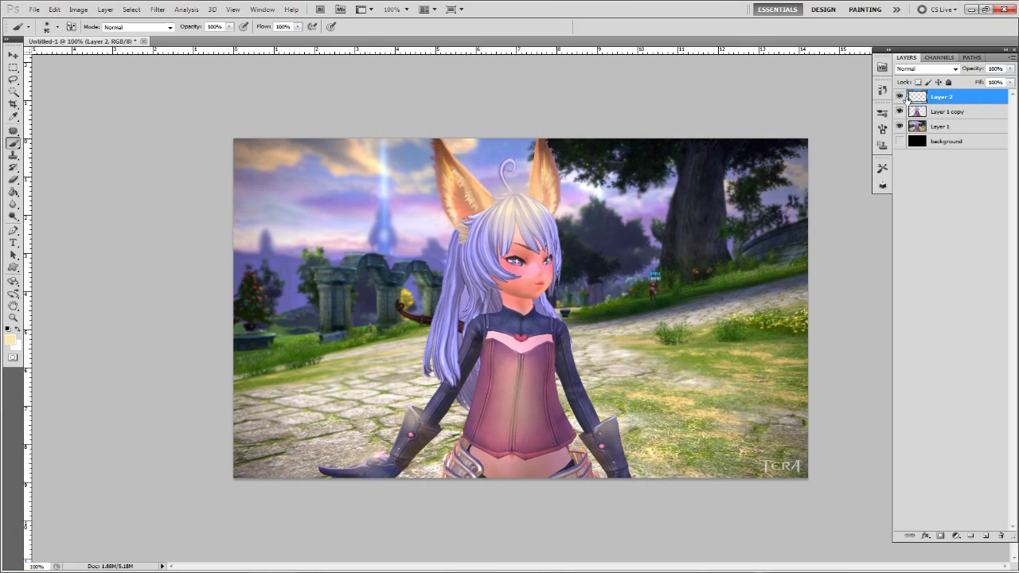
# Step: Try Color Burn and Lighten on Layer 2, then settle on Overlay
pyautogui.click(954, 70)
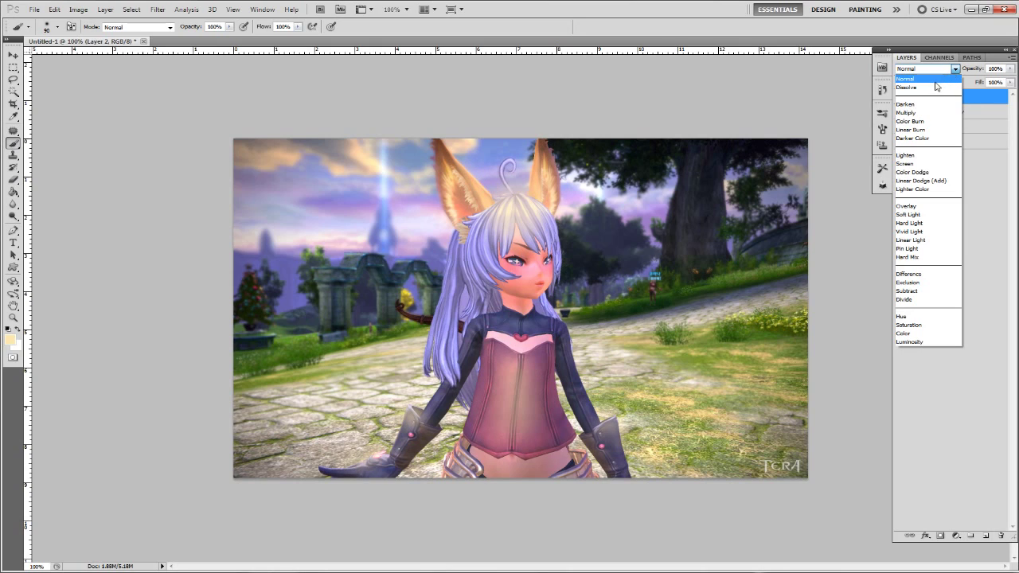
pyautogui.click(909, 121)
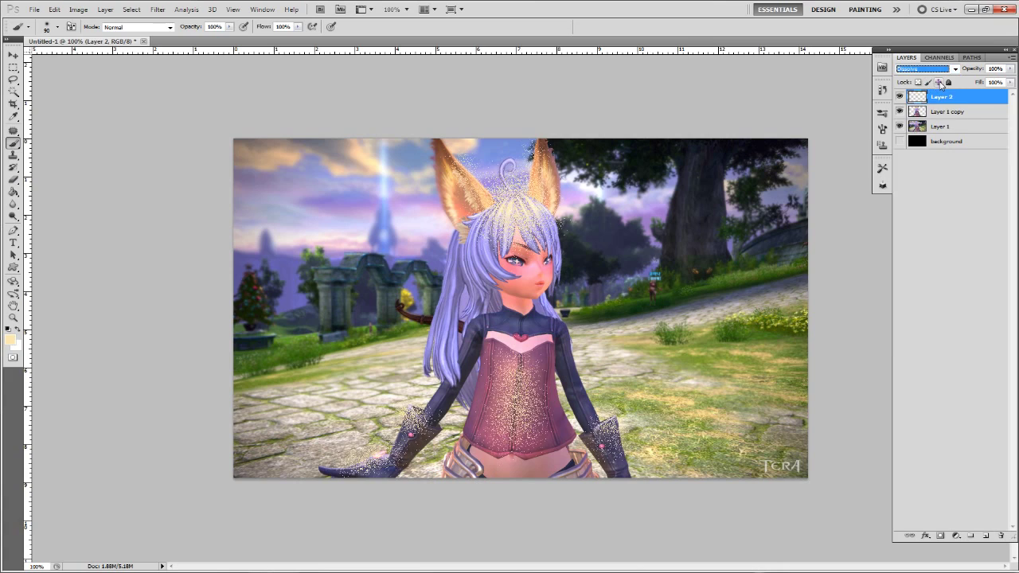
pyautogui.press('Down')
pyautogui.press('Down')
pyautogui.press('Down')
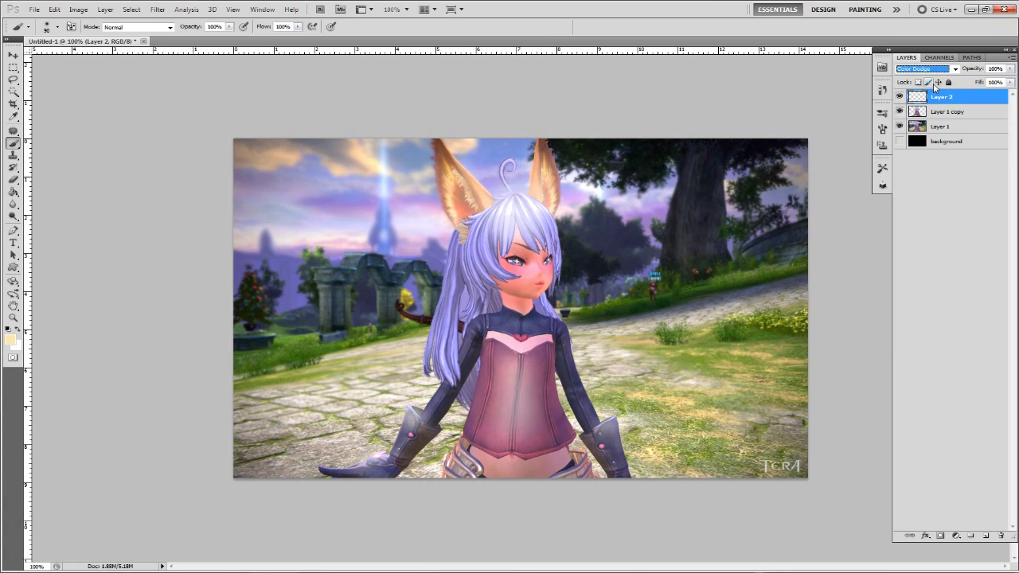
pyautogui.press('Down')
pyautogui.press('Down')
pyautogui.press('Down')
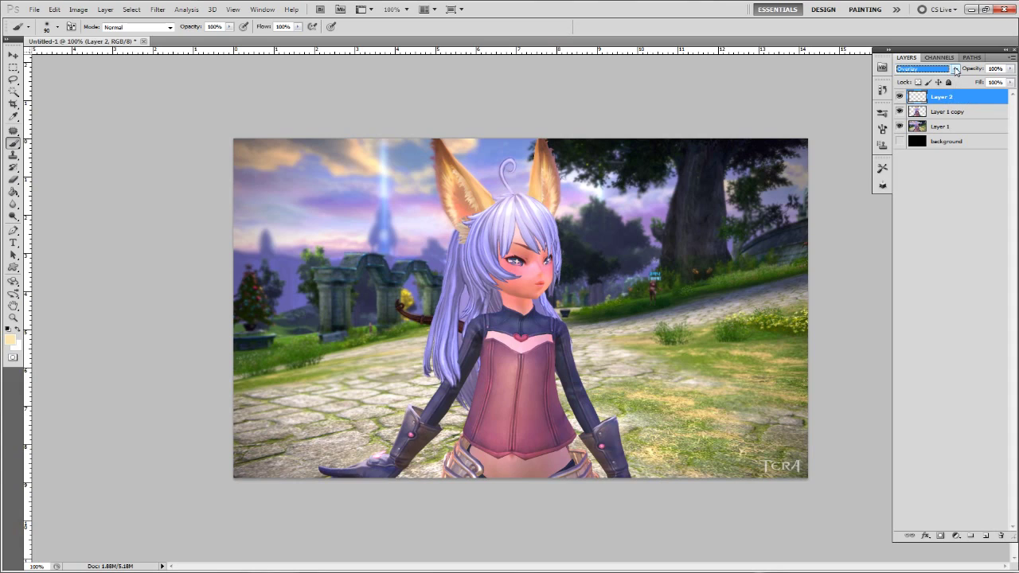
pyautogui.click(955, 70)
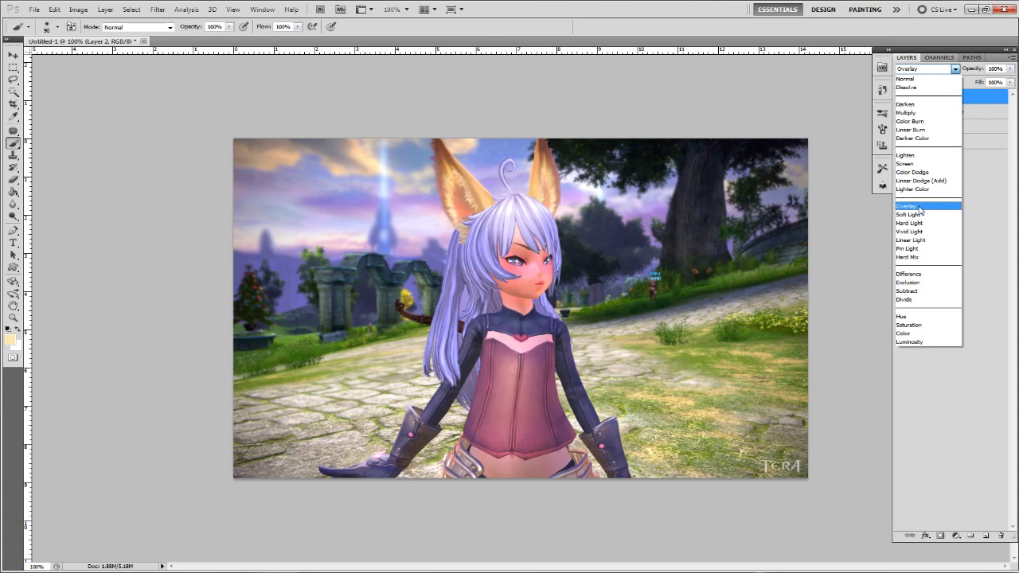
pyautogui.click(911, 207)
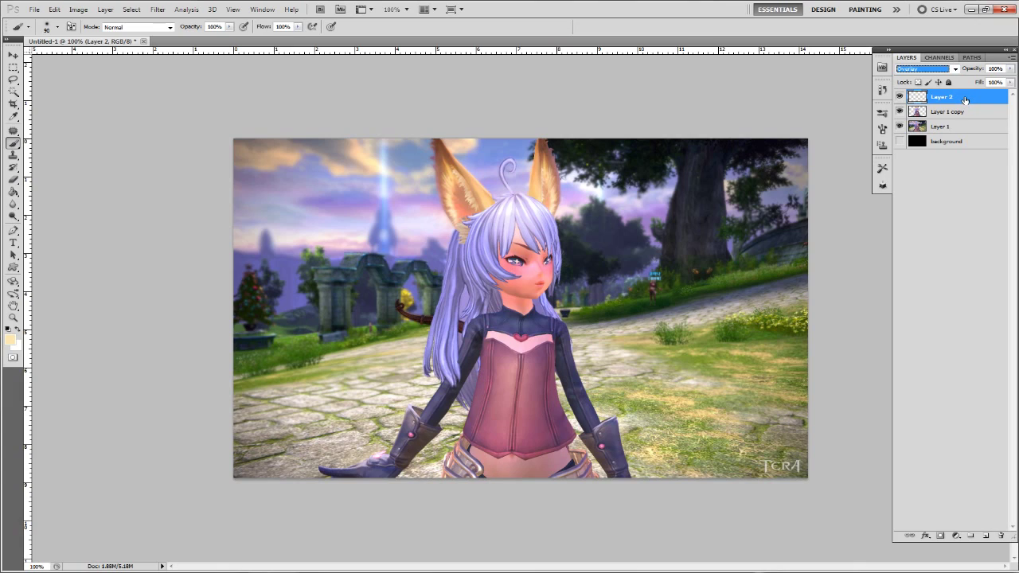
pyautogui.click(991, 530)
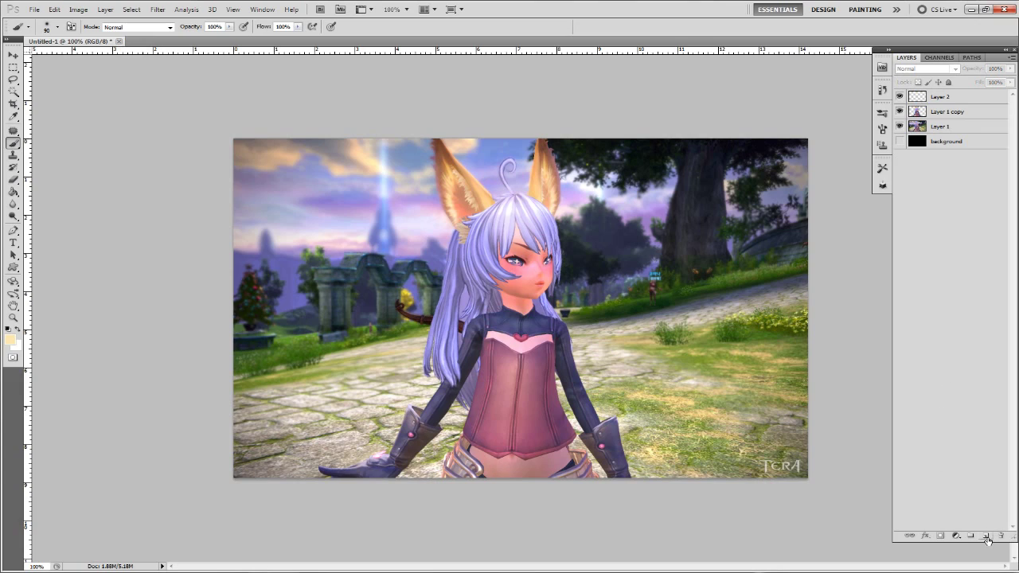
# Step: Add a new layer, renaming Layer 2 'highlight' and Layer 3 'shadow'
pyautogui.click(986, 535)
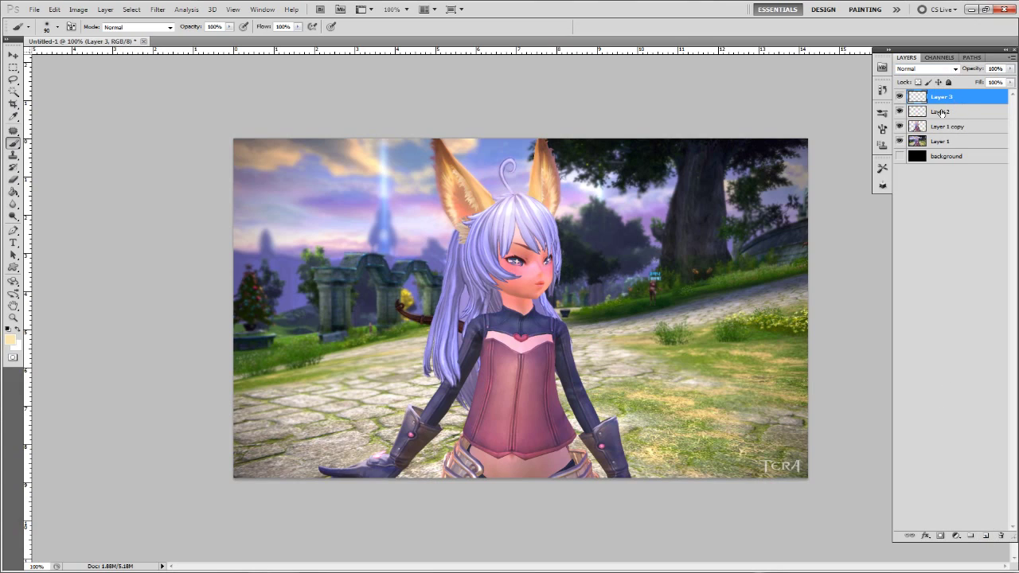
pyautogui.doubleClick(941, 111)
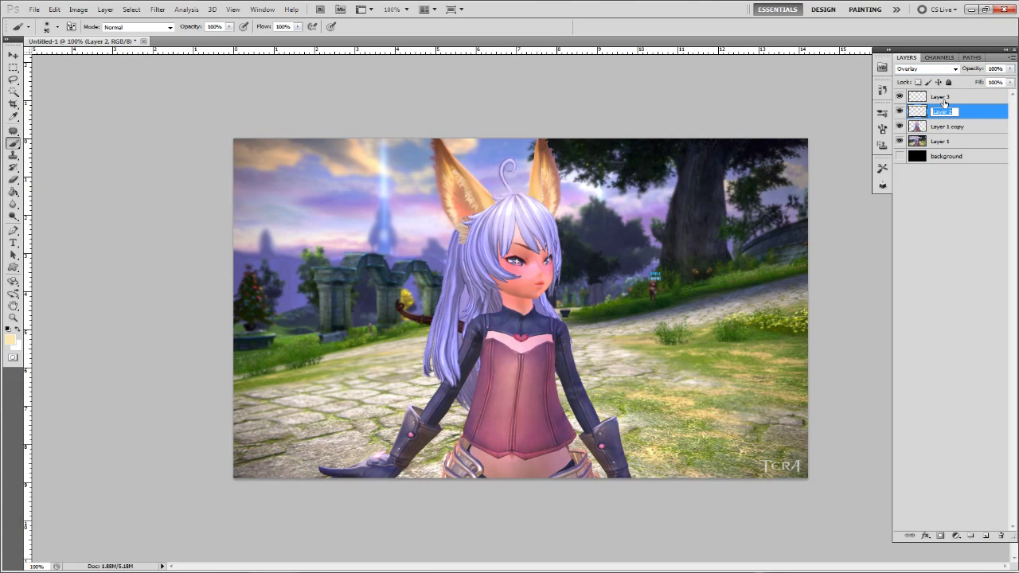
pyautogui.write('highlight')
pyautogui.press('Return')
pyautogui.doubleClick(941, 96)
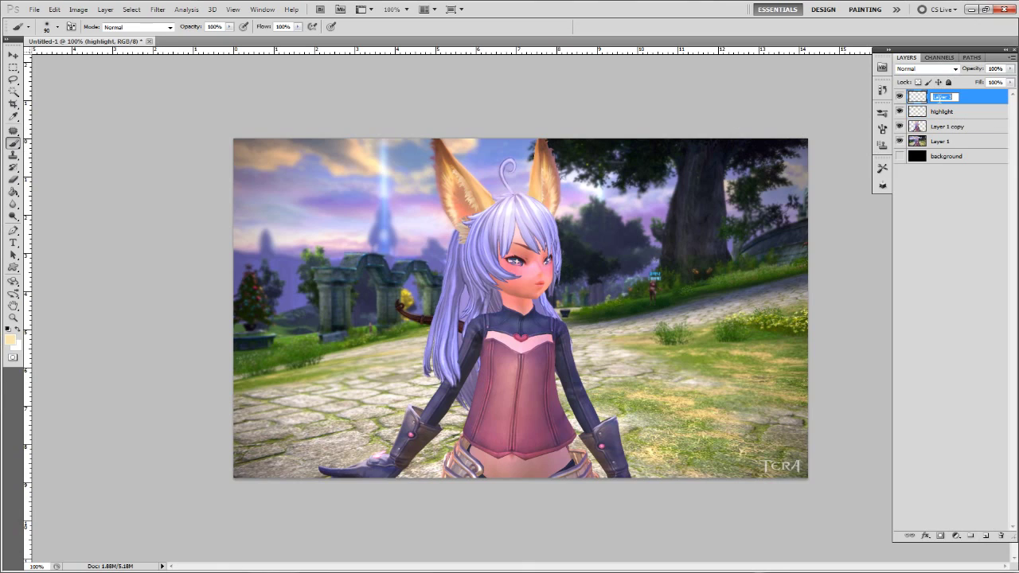
pyautogui.write('shadow')
pyautogui.press('Return')
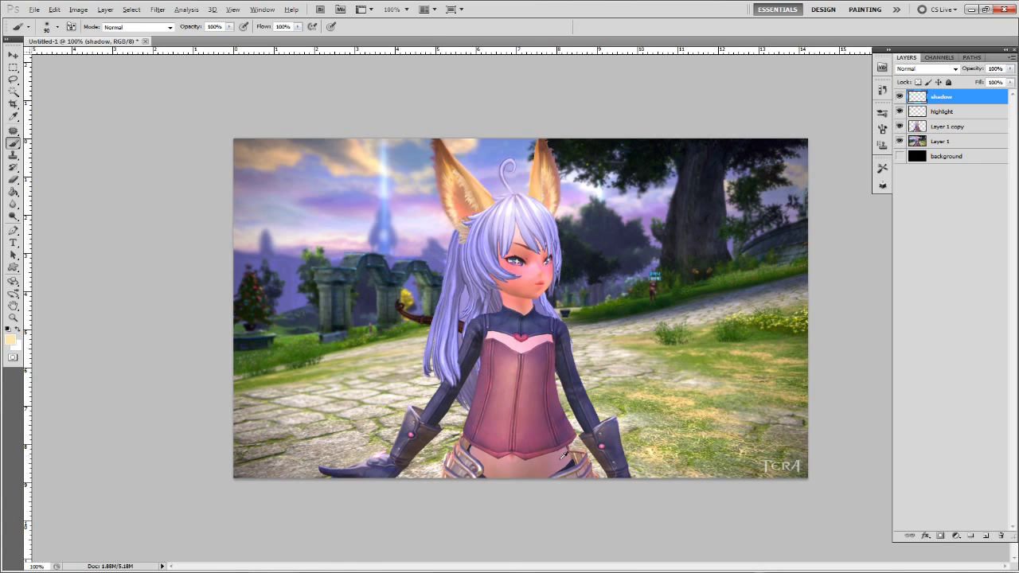
# Step: Sample a dark tone from the image and darken it to blue-grey 23232b for painting
pyautogui.press('i')
pyautogui.click(441, 408)
pyautogui.click(10, 339)
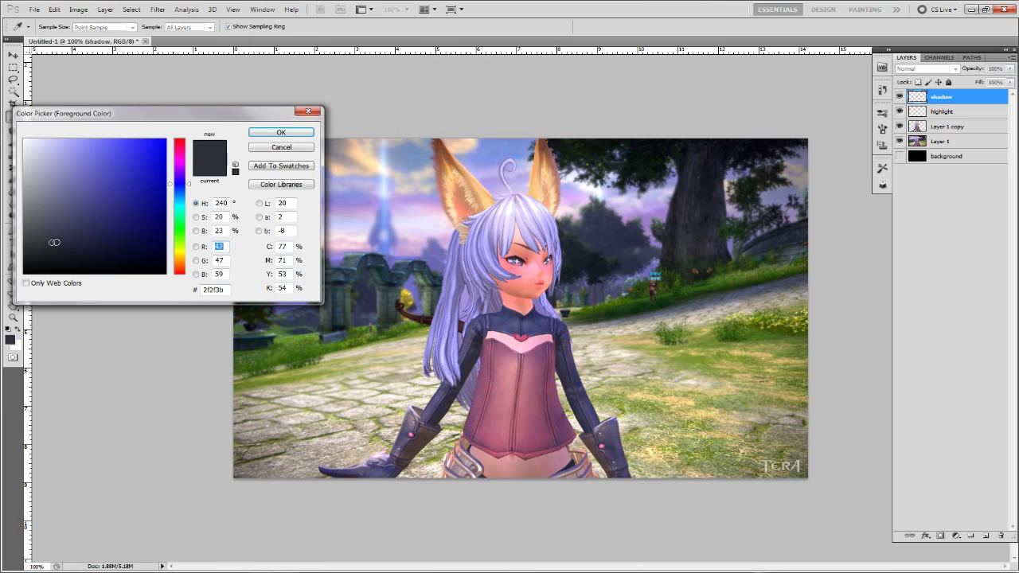
pyautogui.moveTo(50, 243); pyautogui.dragTo(49, 251)
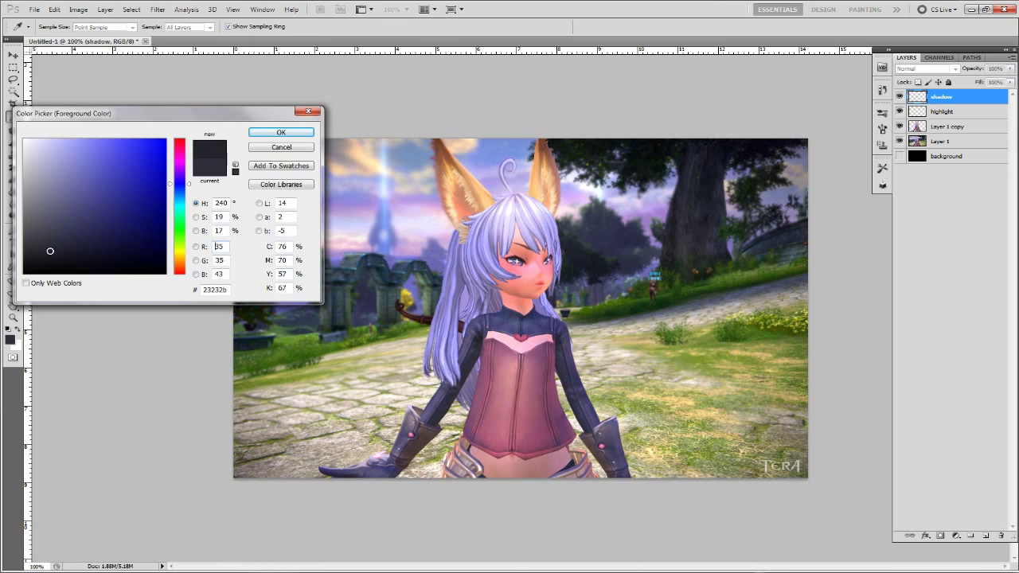
pyautogui.click(257, 133)
pyautogui.press('b')
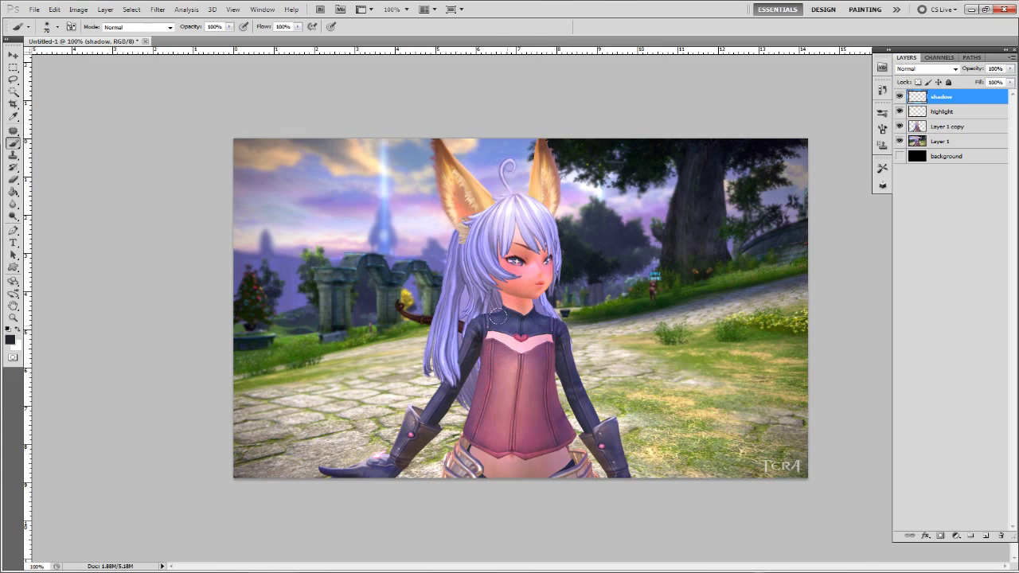
# Step: Paint dark shadows along her collar, left arm, torso sides and belly, then shrink the brush to 35
pyautogui.moveTo(526, 316)
pyautogui.mouseDown()
pyautogui.moveTo(521, 326)
pyautogui.moveTo(489, 318)
pyautogui.moveTo(504, 290)
pyautogui.moveTo(489, 306)
pyautogui.moveTo(518, 301)
pyautogui.moveTo(496, 289)
pyautogui.mouseUp()
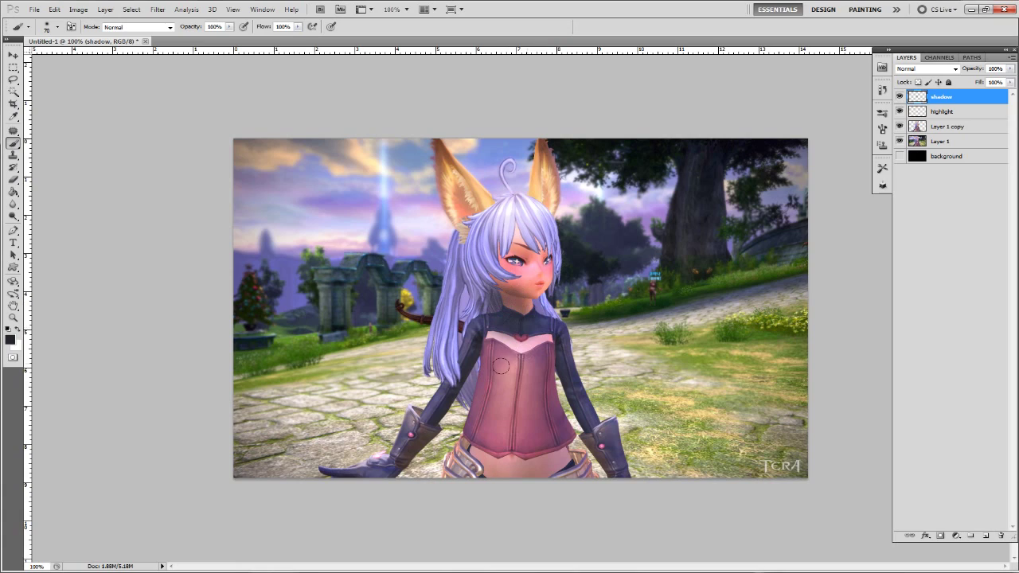
pyautogui.moveTo(475, 340)
pyautogui.mouseDown()
pyautogui.moveTo(478, 391)
pyautogui.moveTo(462, 434)
pyautogui.mouseUp()
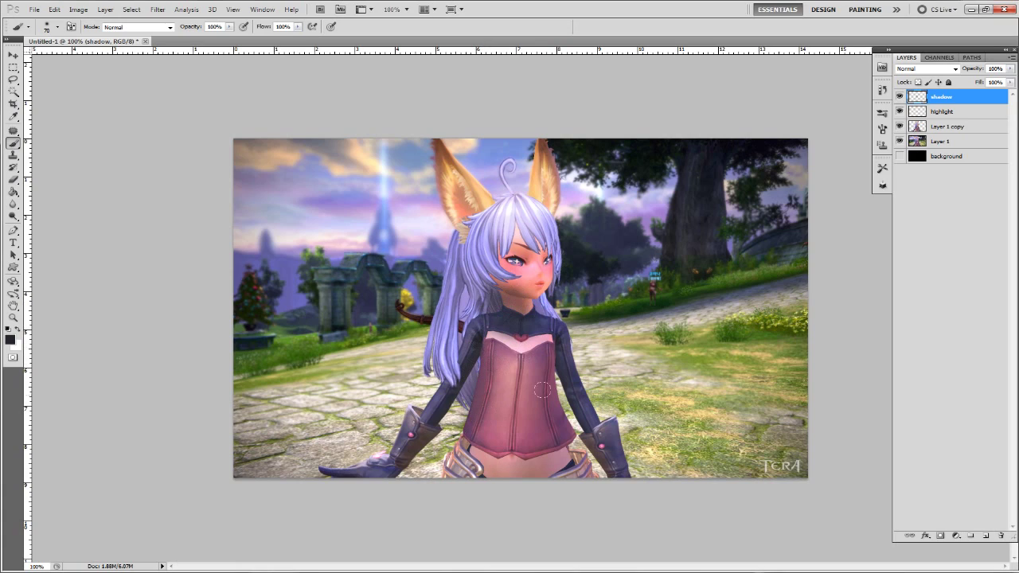
pyautogui.moveTo(546, 413); pyautogui.dragTo(560, 437)
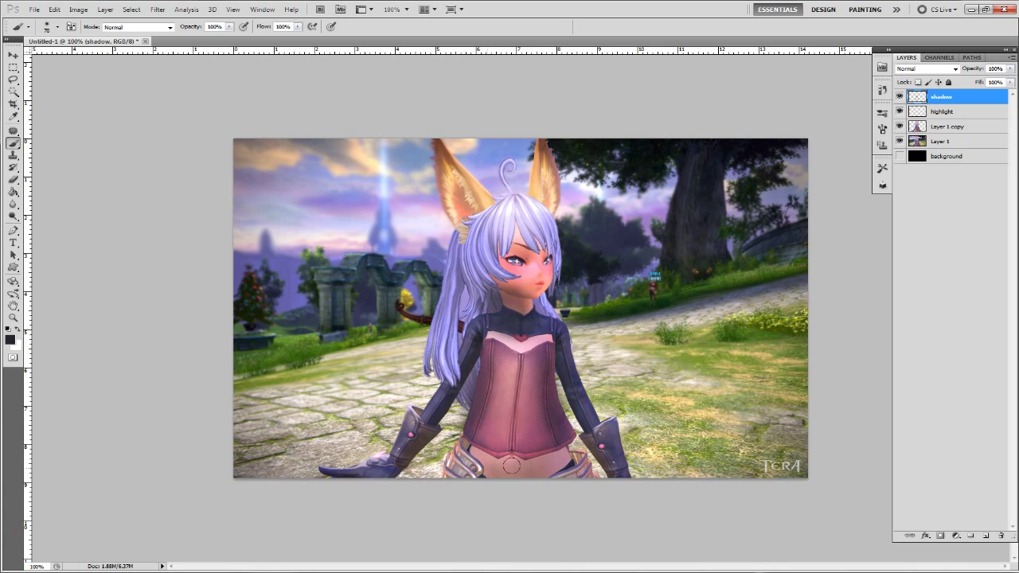
pyautogui.moveTo(520, 462); pyautogui.dragTo(527, 464)
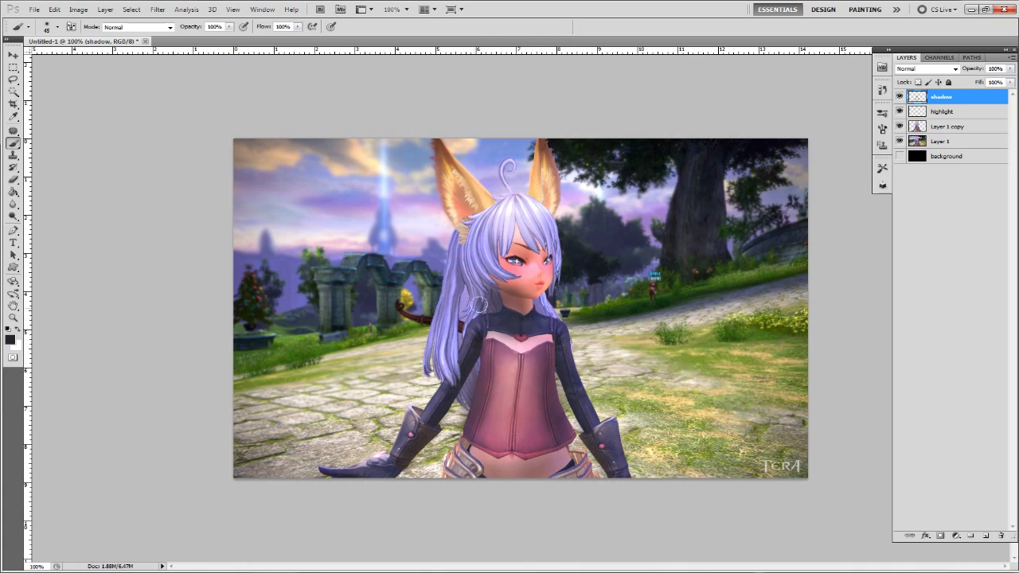
pyautogui.press('[')
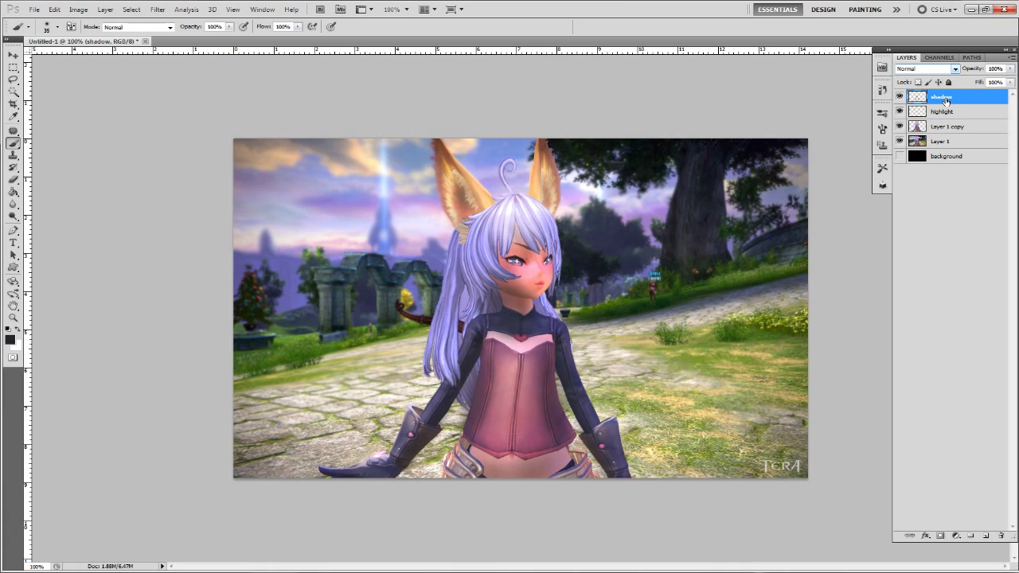
# Step: Preview the shadow layer in blend modes from Darken through Soft Light to Subtract
pyautogui.click(956, 69)
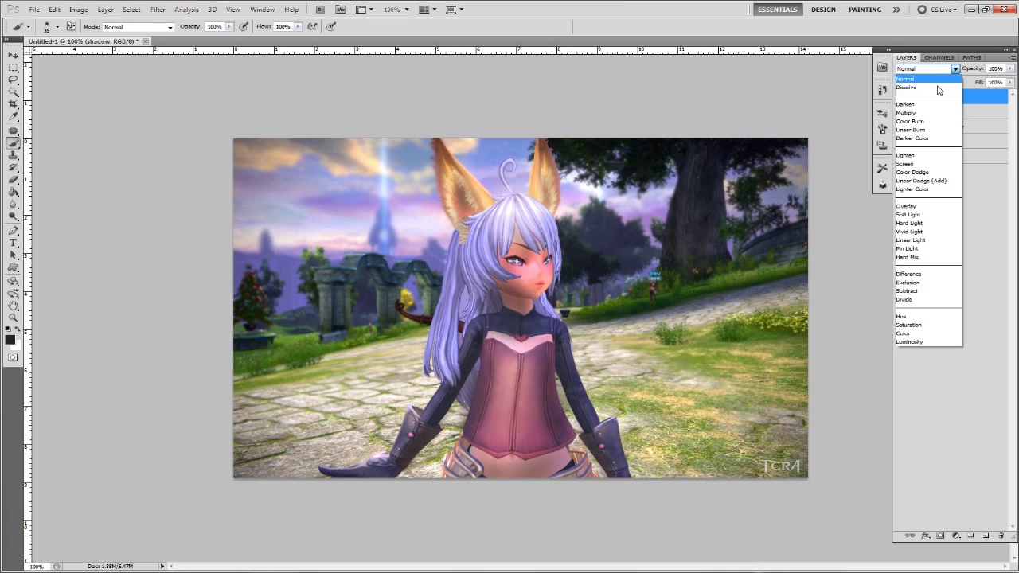
pyautogui.click(922, 101)
pyautogui.press('Down')
pyautogui.press('Down')
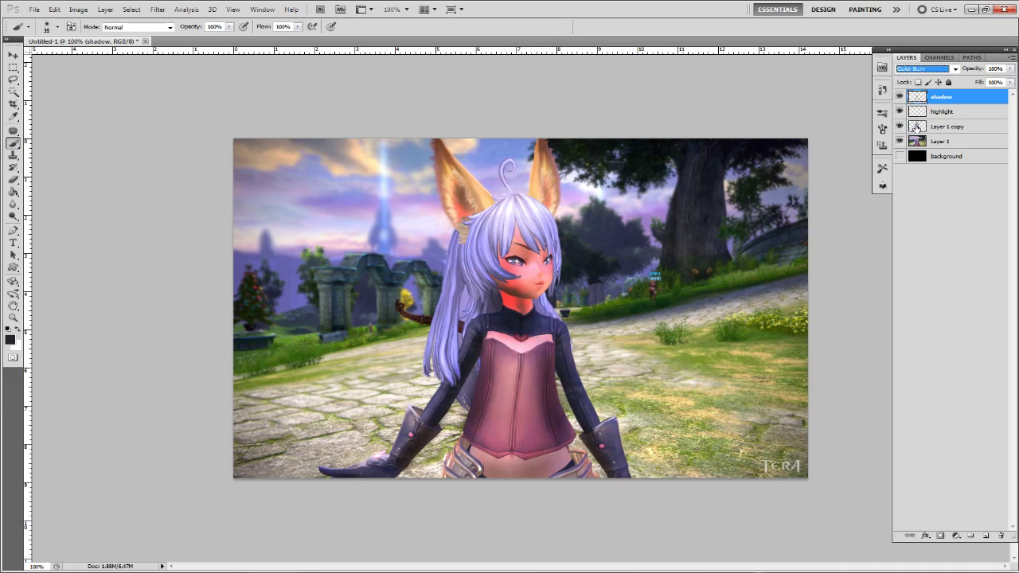
pyautogui.press('Down')
pyautogui.press('Down')
pyautogui.press('Down')
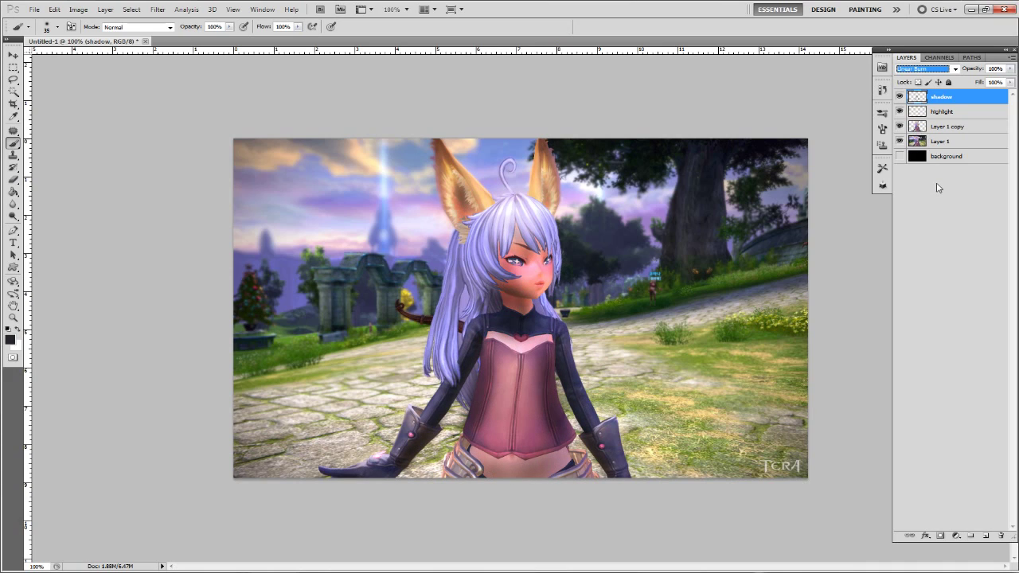
pyautogui.press('Down')
pyautogui.press('Down')
pyautogui.press('Down')
pyautogui.press('Down')
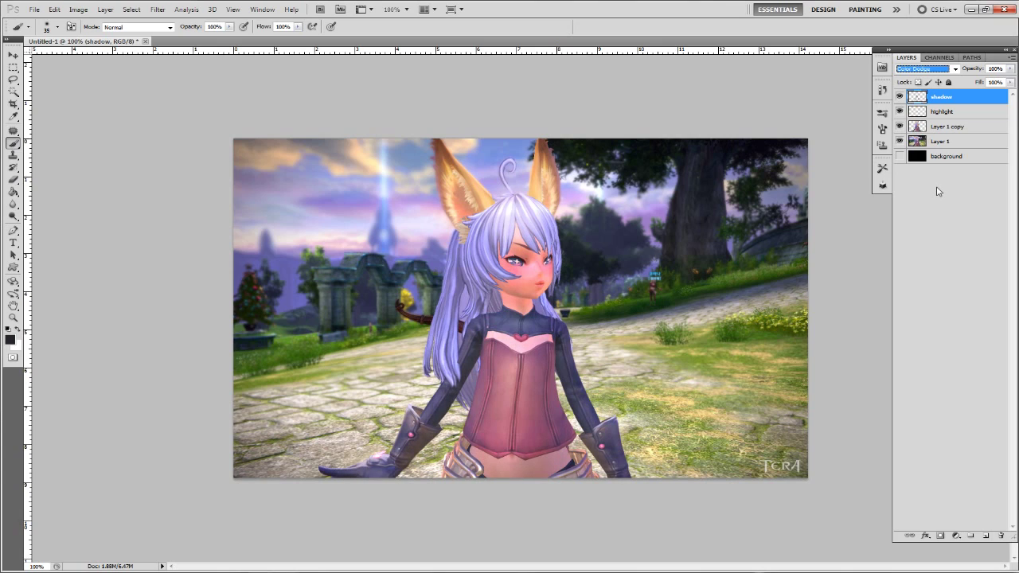
pyautogui.press('Down')
pyautogui.press('Down')
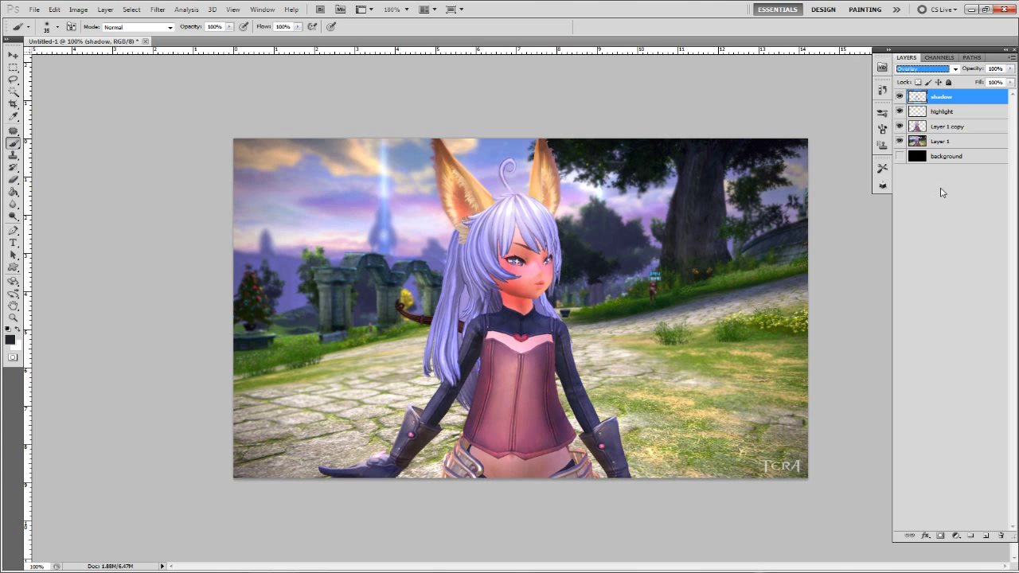
pyautogui.press('Down')
pyautogui.press('Down')
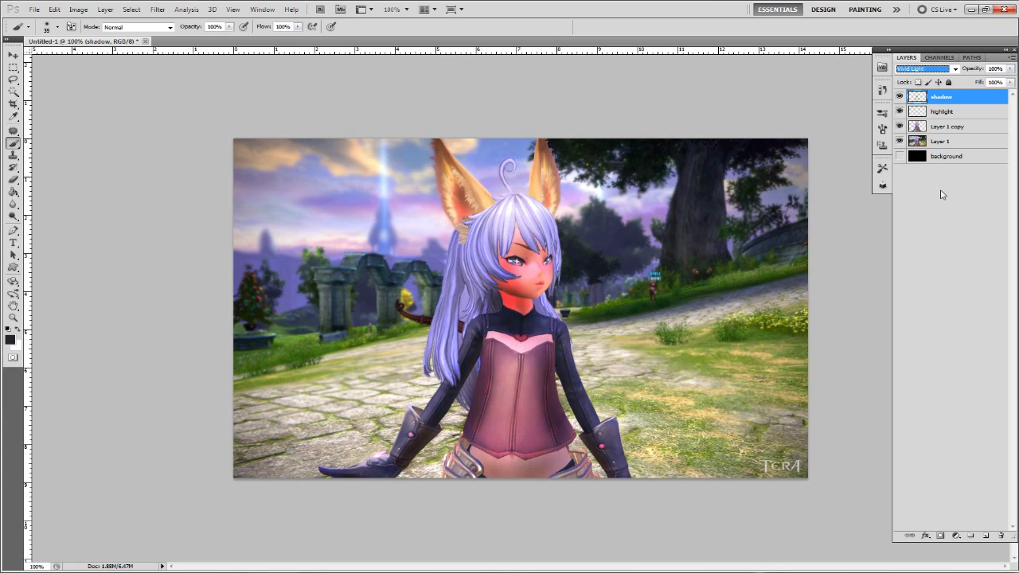
pyautogui.press('Down')
pyautogui.press('Down')
pyautogui.press('Down')
pyautogui.press('Down')
pyautogui.press('Down')
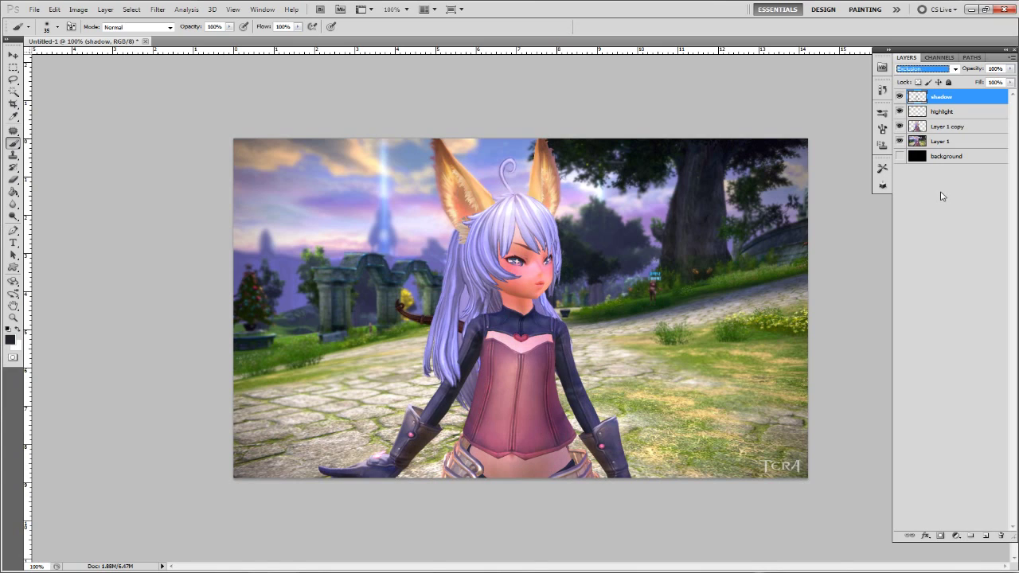
pyautogui.press('Down')
pyautogui.press('Up')
# Step: Set the shadow layer to Multiply and toggle its visibility to compare
pyautogui.click(954, 70)
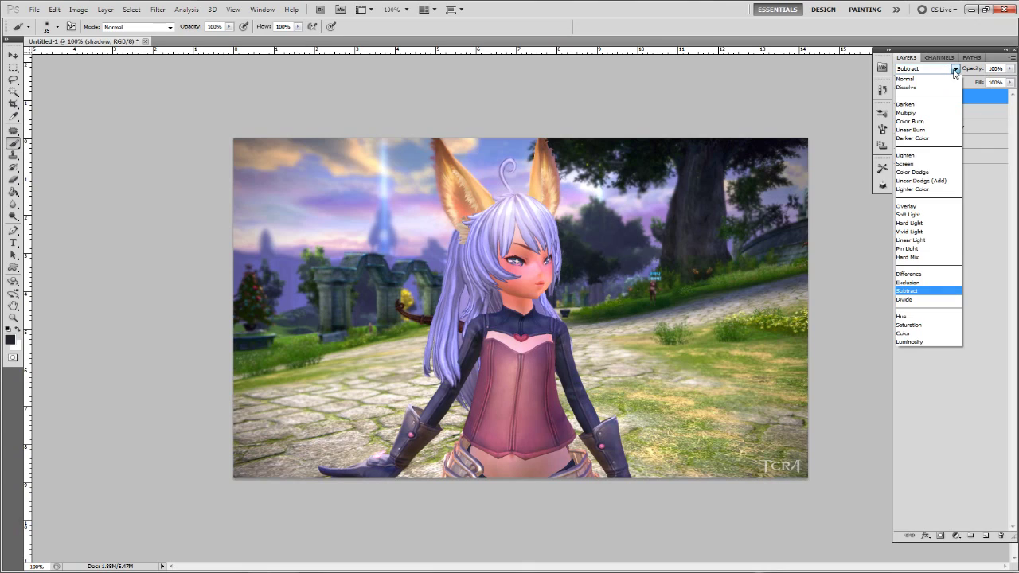
pyautogui.click(922, 113)
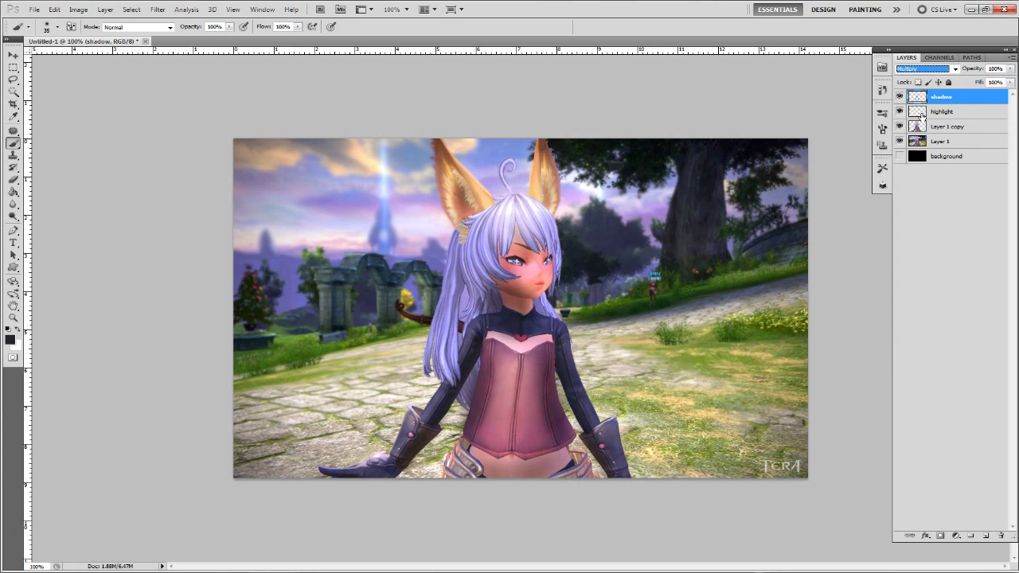
pyautogui.click(900, 96)
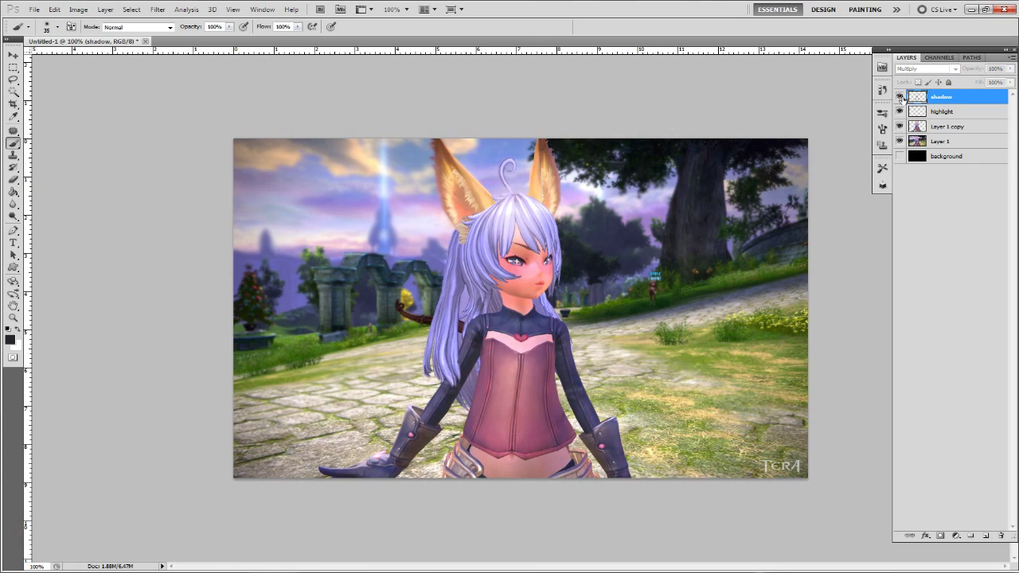
pyautogui.click(900, 96)
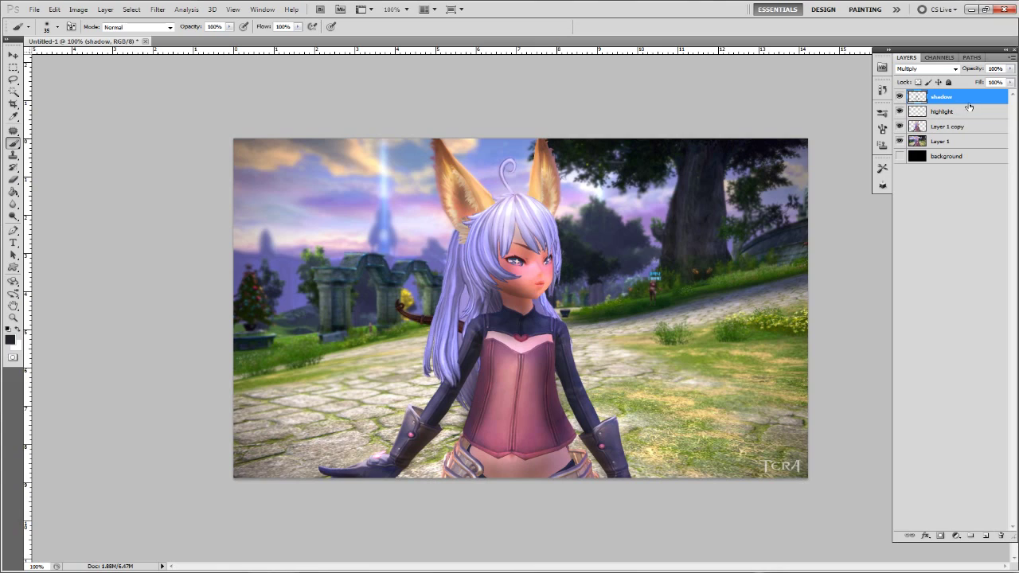
pyautogui.click(955, 69)
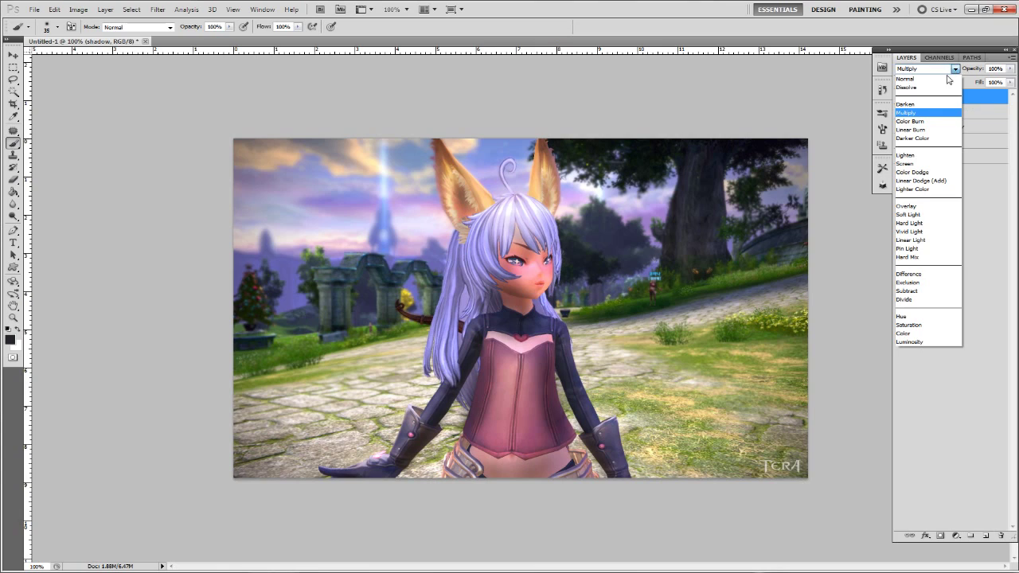
pyautogui.click(926, 112)
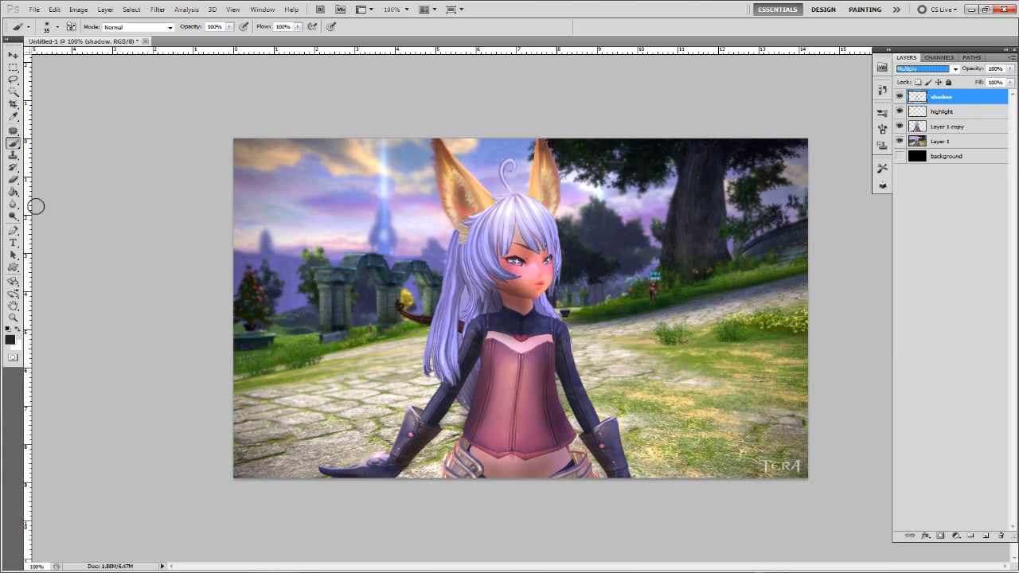
# Step: Erase excess shadow paint around her face and chin with a soft 20 px eraser
pyautogui.click(14, 181)
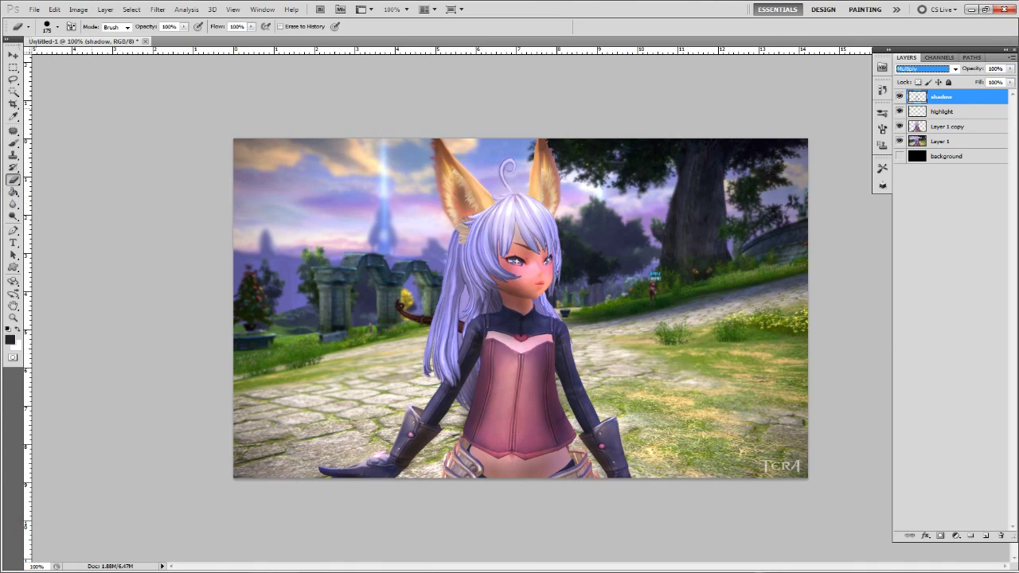
pyautogui.click(57, 27)
pyautogui.click(25, 99)
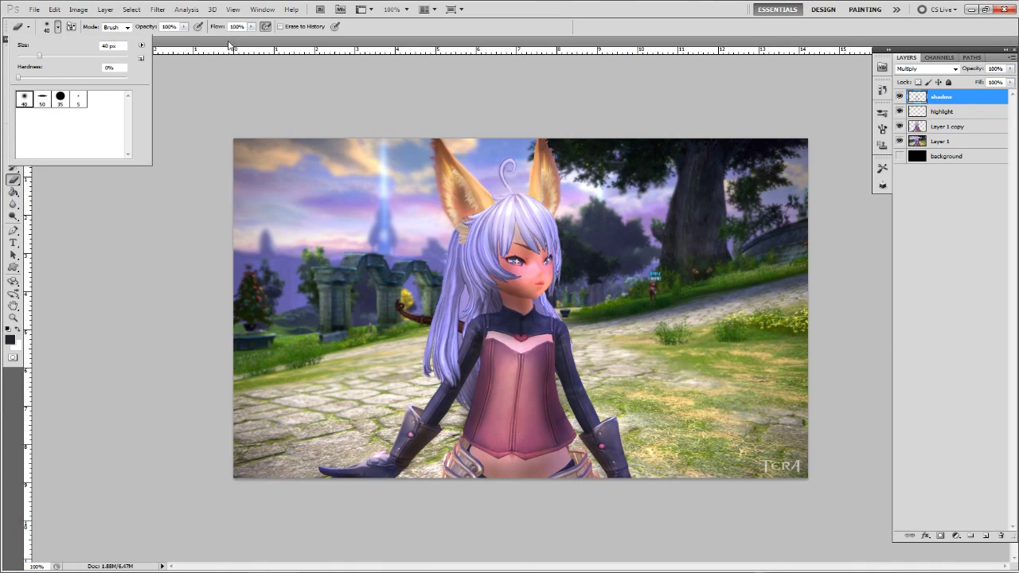
pyautogui.press('[')
pyautogui.press('[')
pyautogui.press('Return')
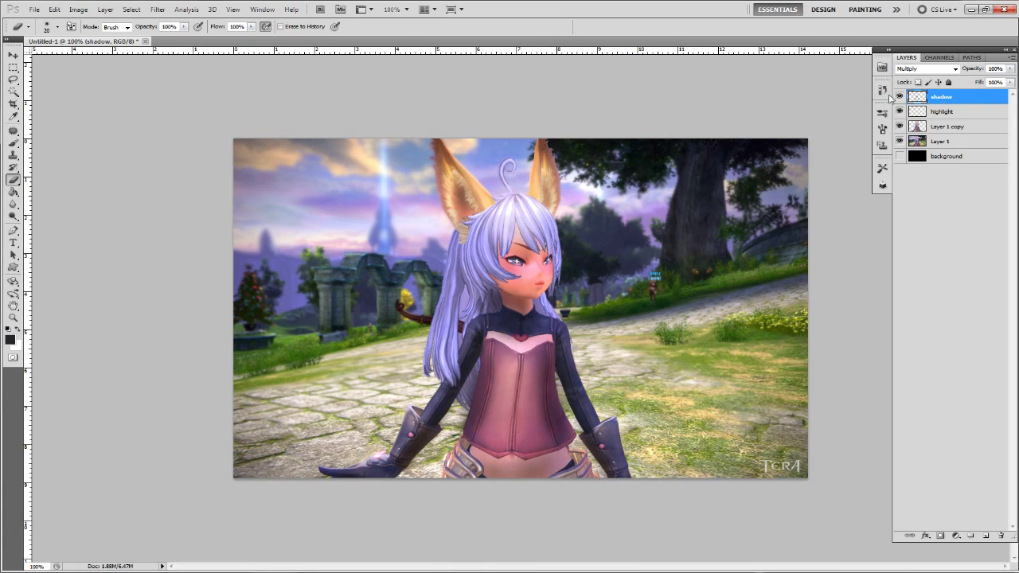
pyautogui.click(12, 143)
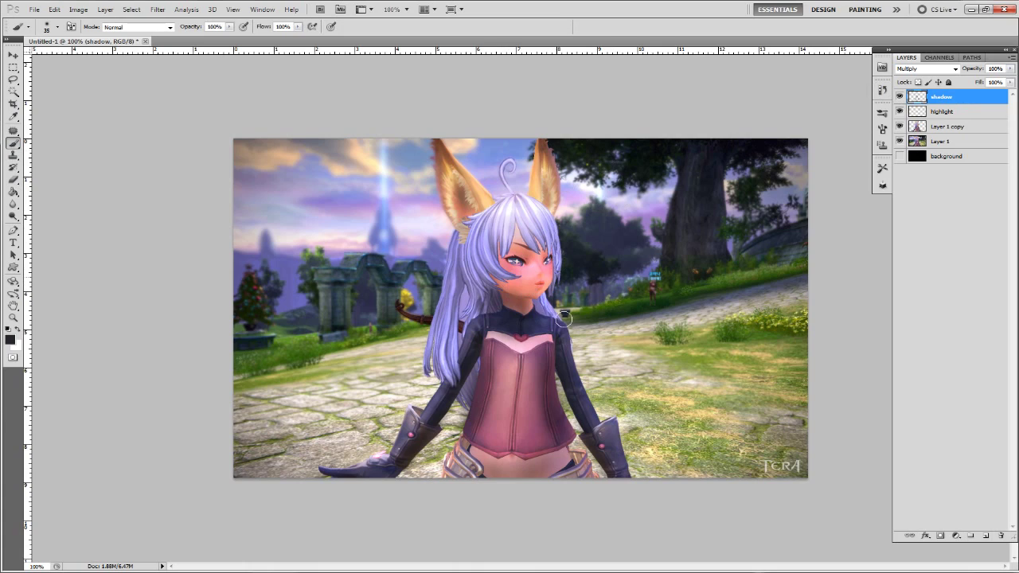
# Step: Paint darker shading on her neck, arms and belt, varying the brush between 20 and 45 px
pyautogui.press('[')
pyautogui.press('[')
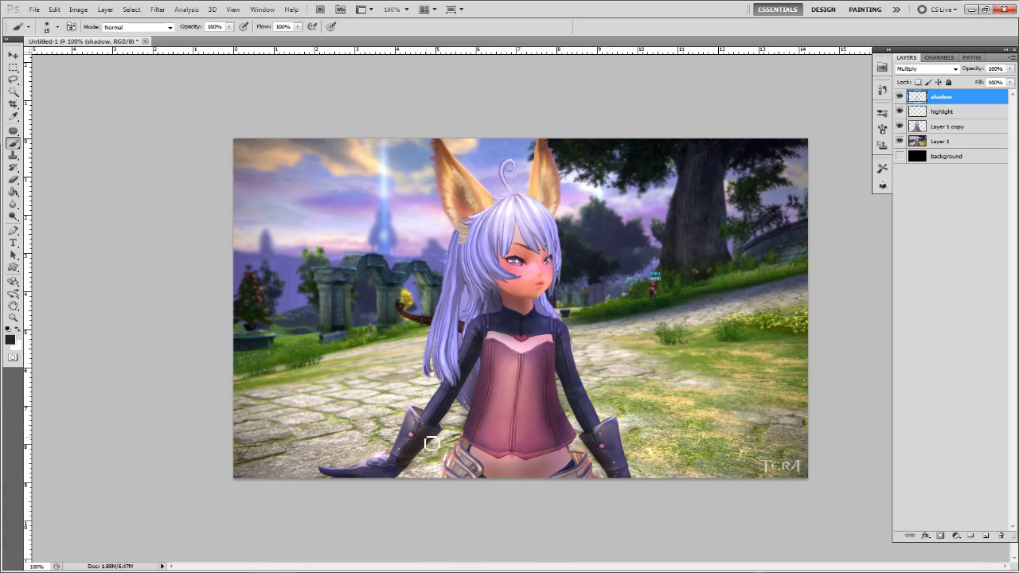
pyautogui.press(']')
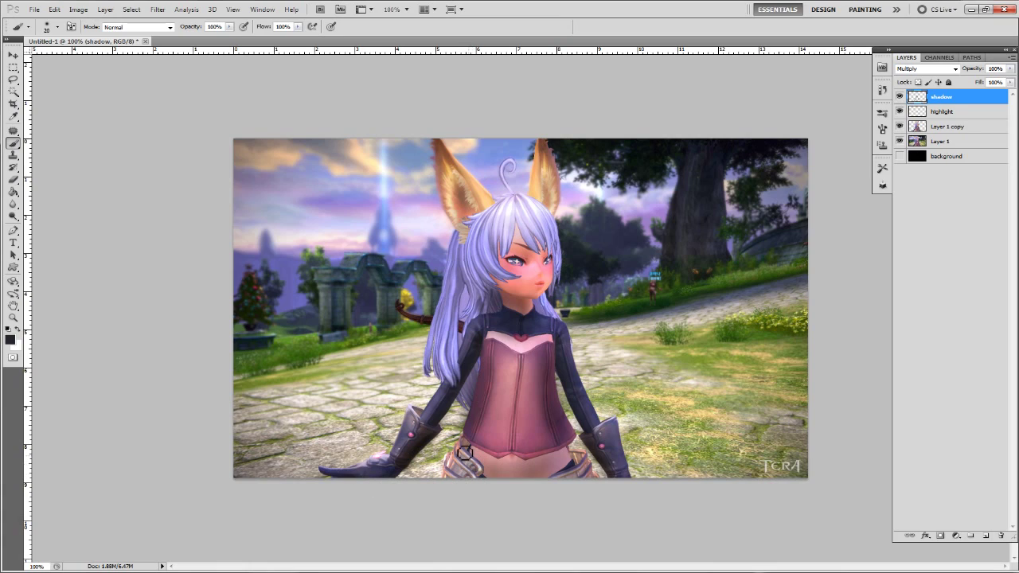
pyautogui.press('[')
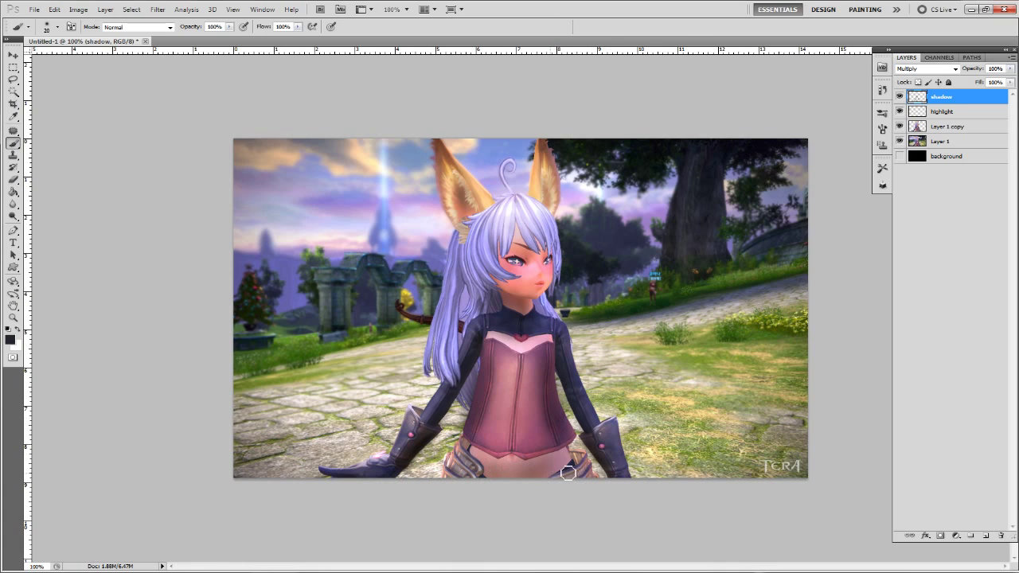
pyautogui.press(']')
pyautogui.press(']')
pyautogui.press(']')
pyautogui.press(']')
pyautogui.press(']')
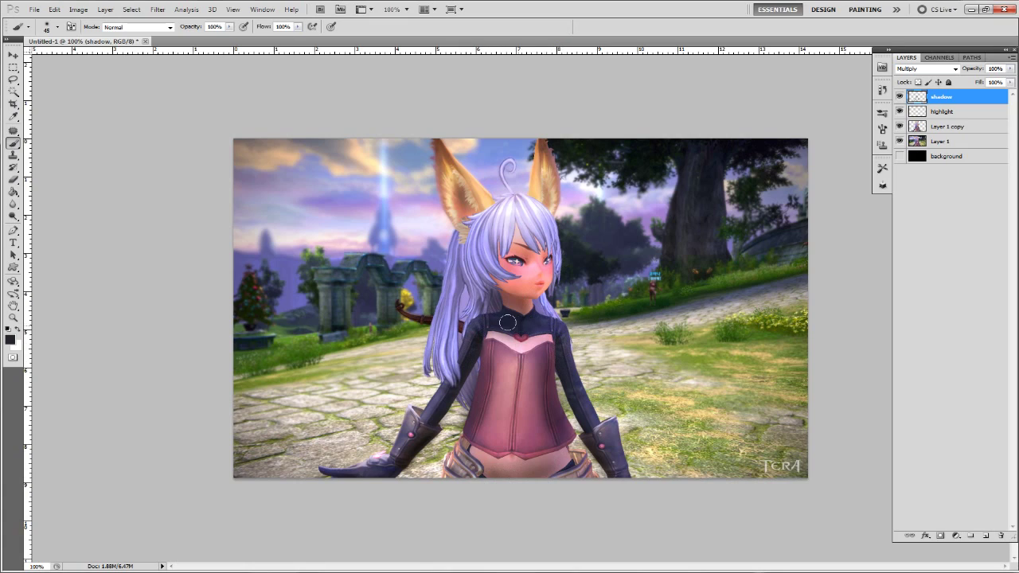
pyautogui.press('[')
pyautogui.press('[')
pyautogui.press('[')
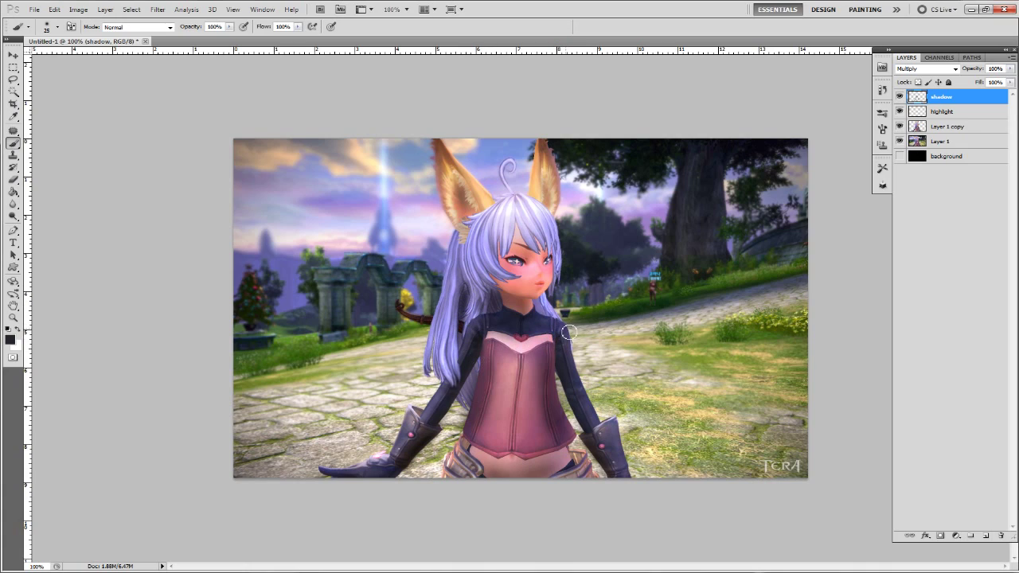
# Step: Drop the rectangular face selection and erase stray shading beside her neck and hair
pyautogui.click(14, 68)
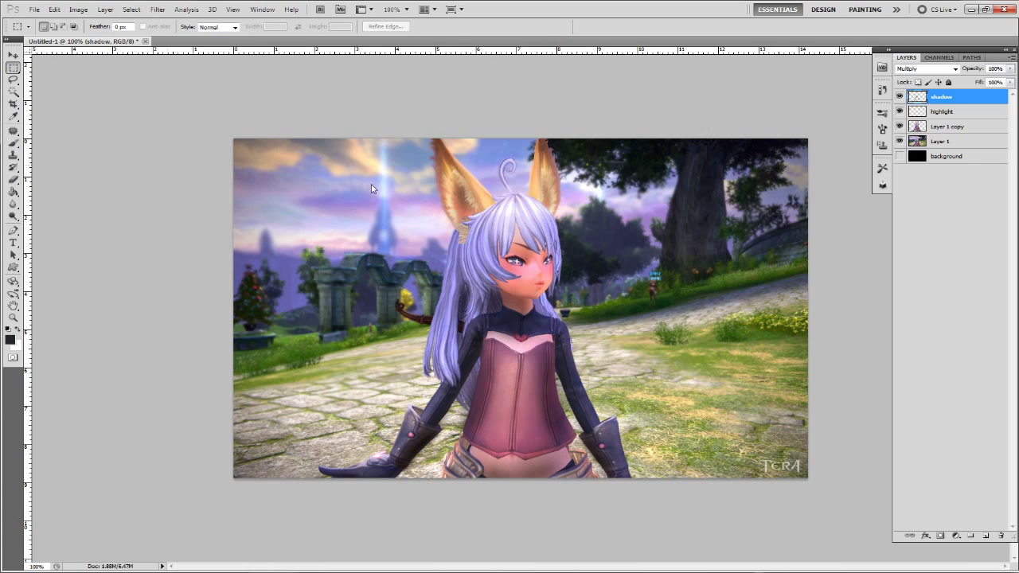
pyautogui.moveTo(511, 320); pyautogui.dragTo(522, 315)
pyautogui.click(498, 319)
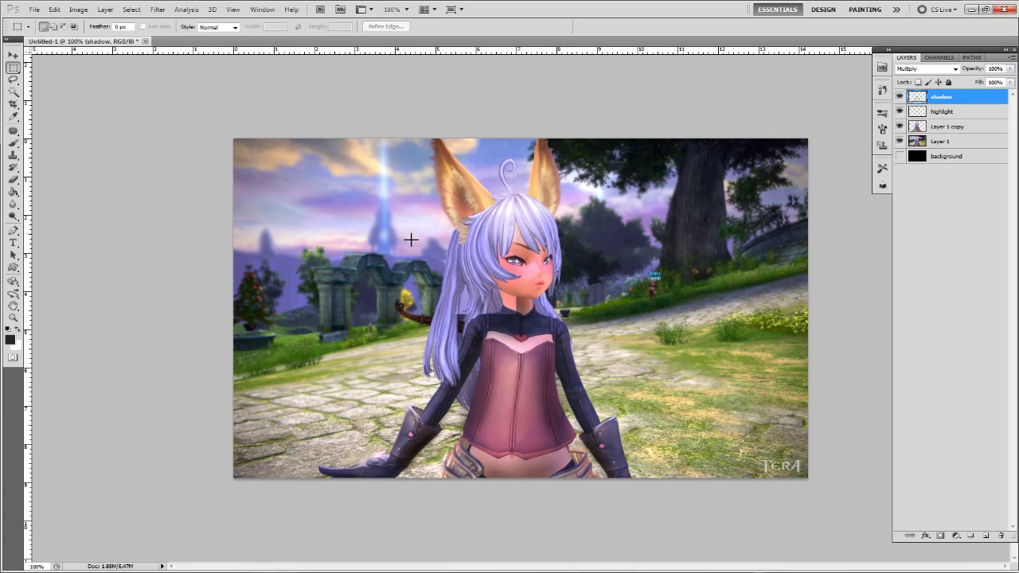
pyautogui.hotkey('ctrl', 'z')
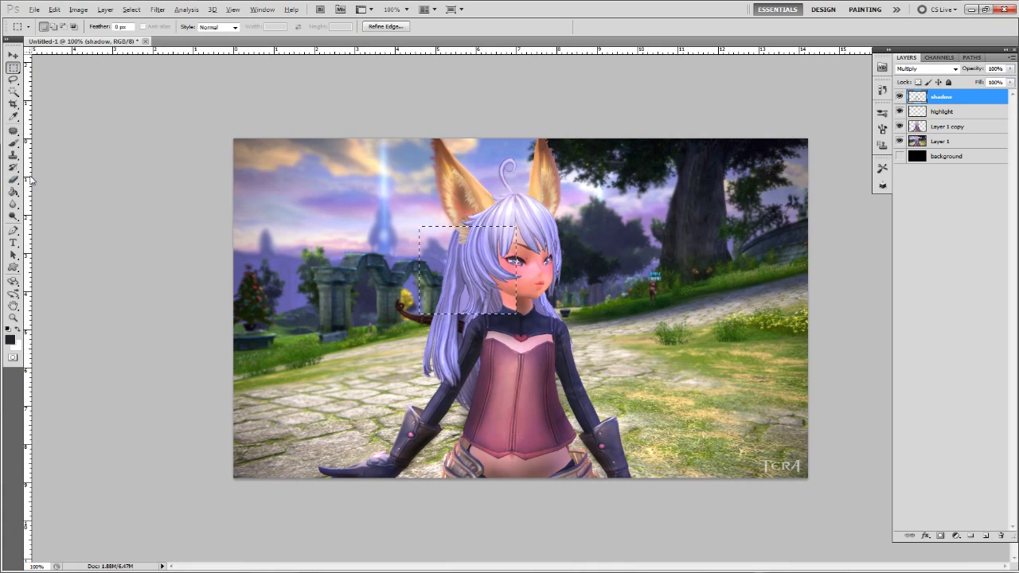
pyautogui.click(13, 180)
pyautogui.click(13, 67)
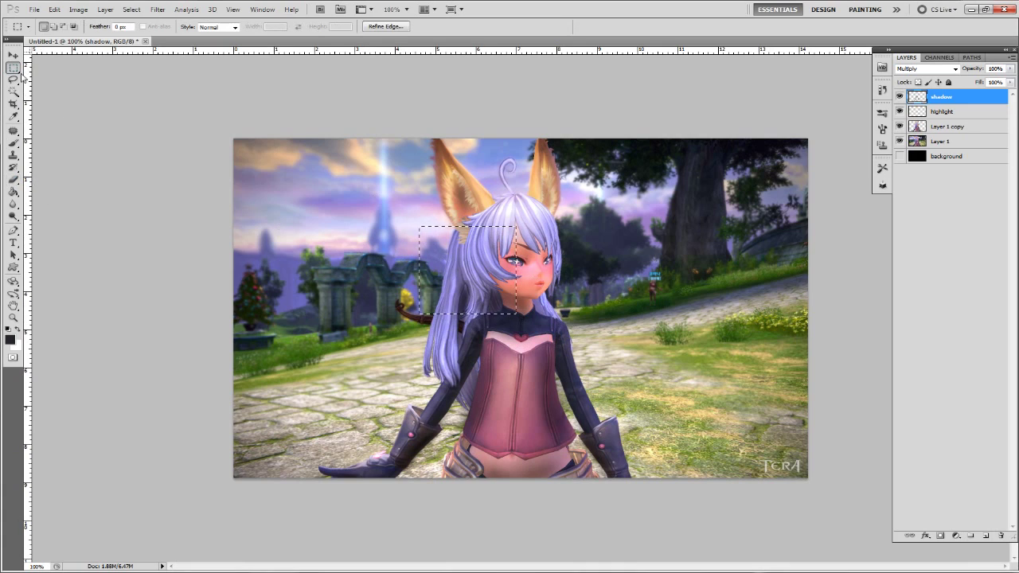
pyautogui.hotkey('ctrl', 'd')
pyautogui.click(13, 180)
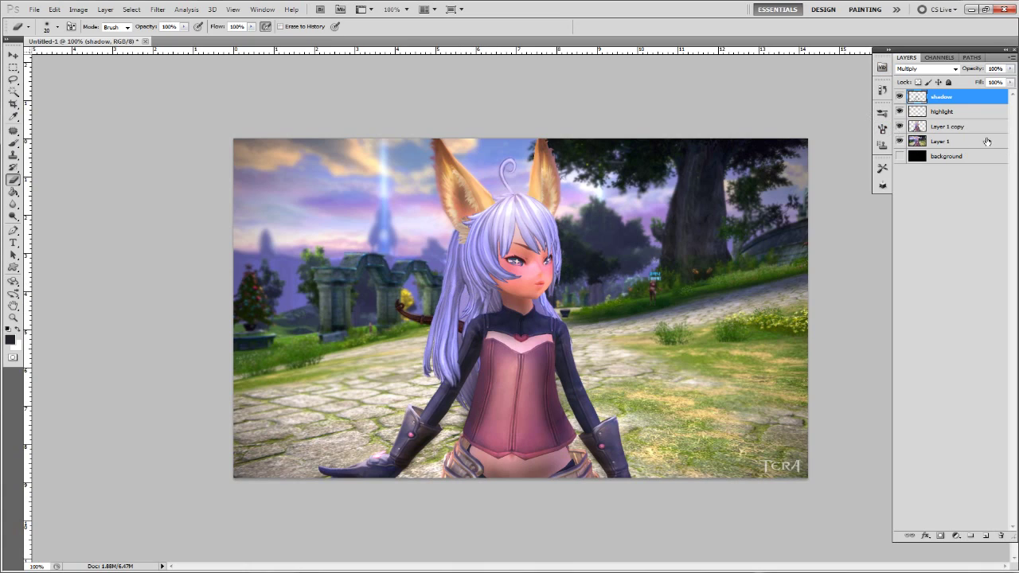
# Step: Add a new layer above highlight and sample a light yellow from the sky as paint colour
pyautogui.click(957, 113)
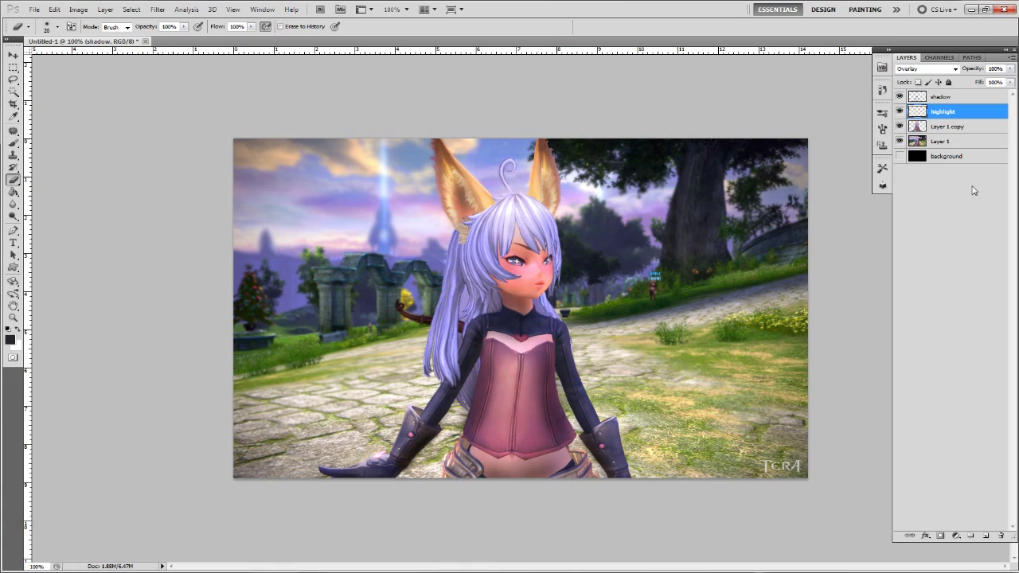
pyautogui.click(986, 536)
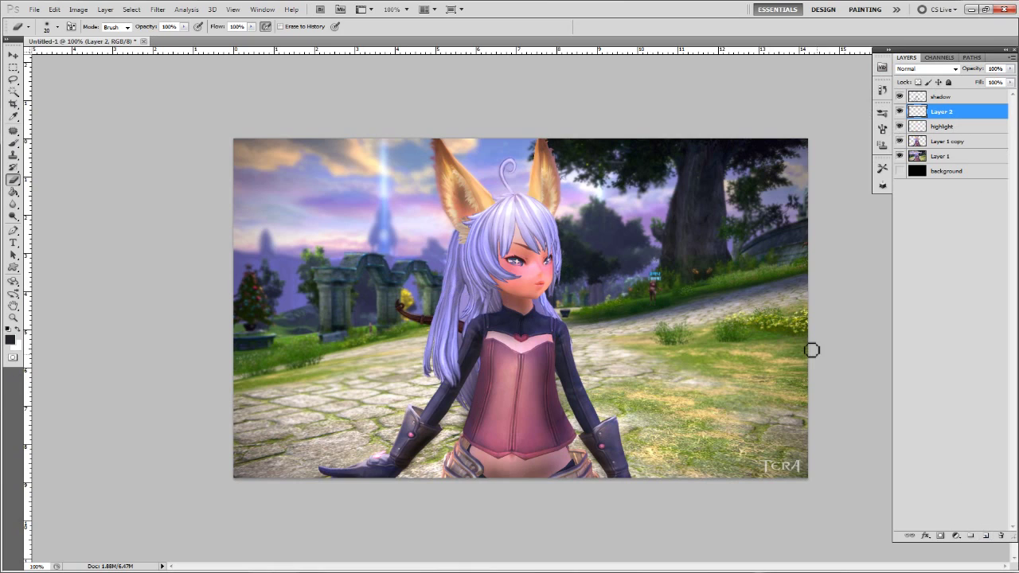
pyautogui.click(11, 339)
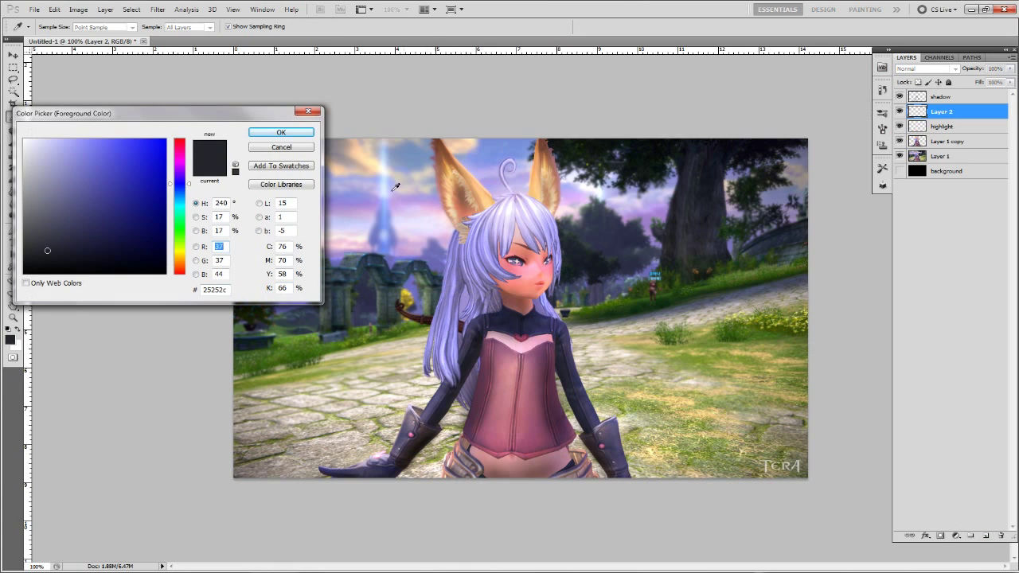
pyautogui.click(398, 220)
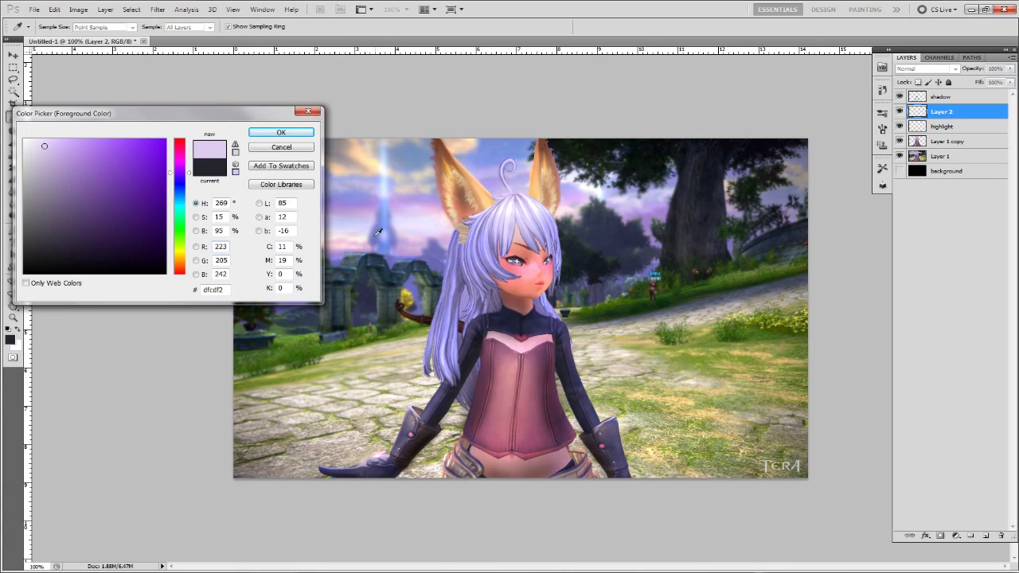
pyautogui.click(354, 168)
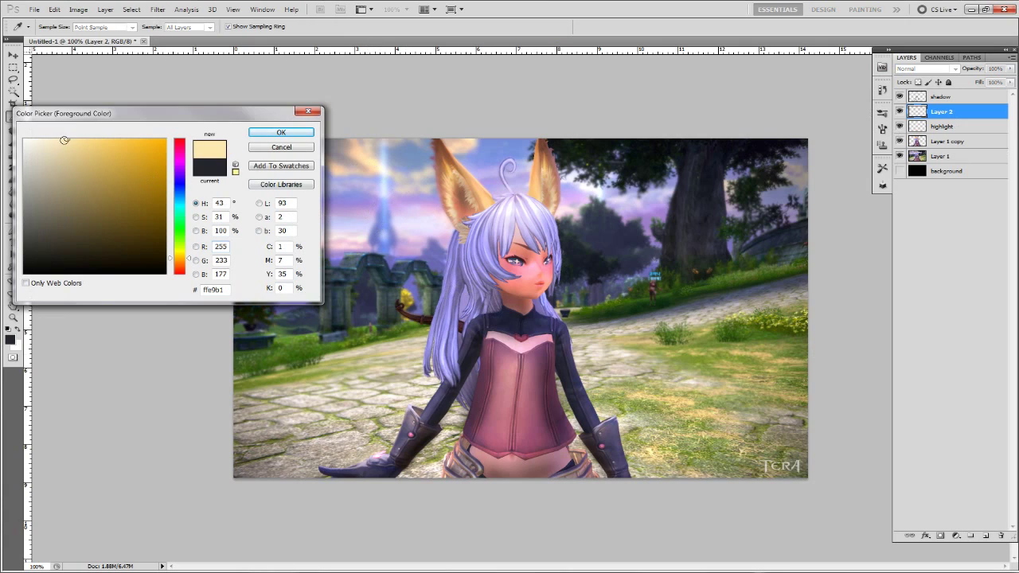
pyautogui.click(60, 139)
pyautogui.click(280, 131)
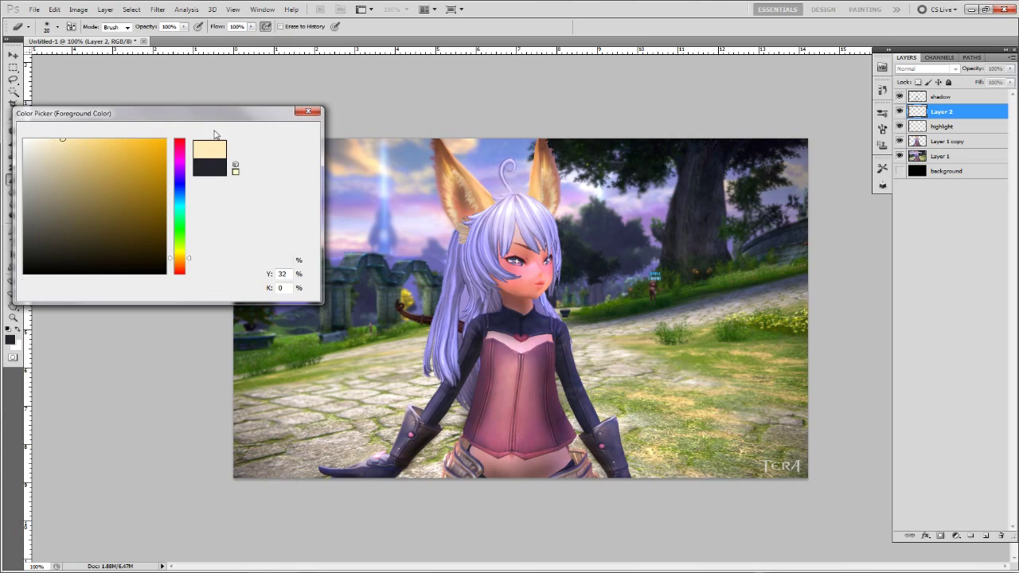
pyautogui.click(13, 141)
# Step: Enlarge the brush to 50 px, dab light on the hair, and refine the colour to fffbcd
pyautogui.press(']')
pyautogui.press(']')
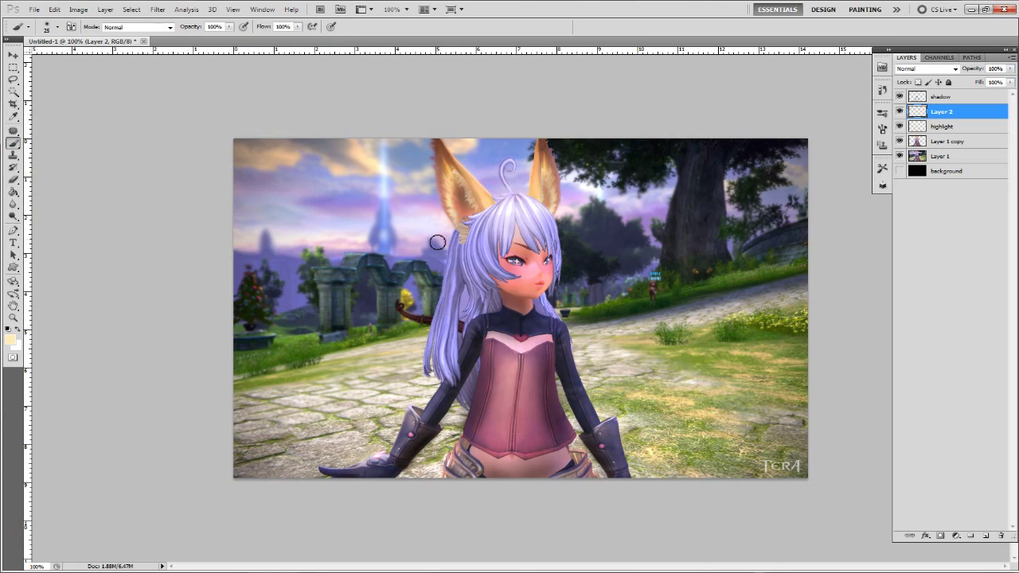
pyautogui.press(']')
pyautogui.click(503, 161)
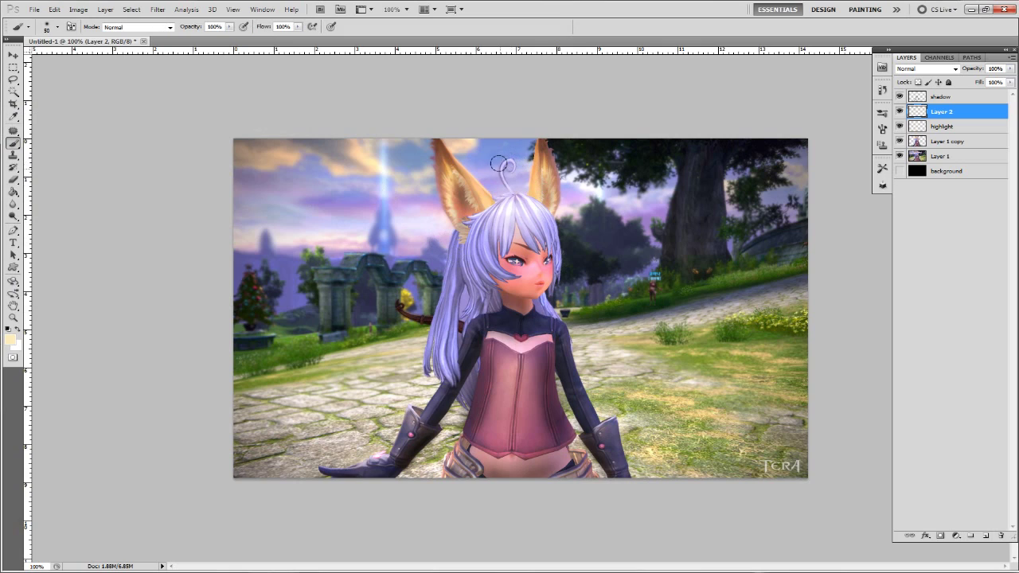
pyautogui.click(11, 338)
pyautogui.moveTo(180, 258); pyautogui.dragTo(176, 252)
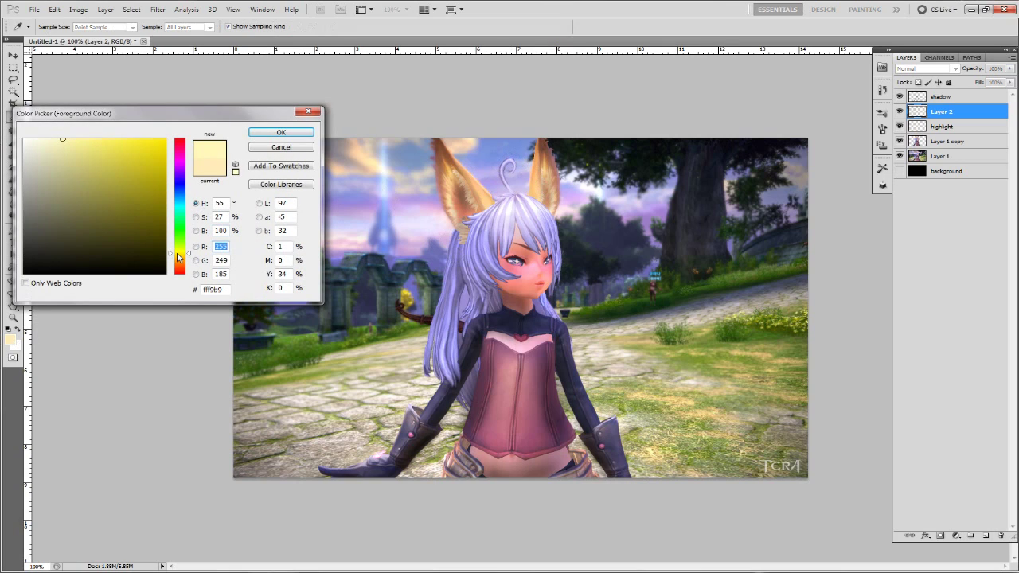
pyautogui.moveTo(49, 141); pyautogui.dragTo(50, 136)
pyautogui.click(281, 132)
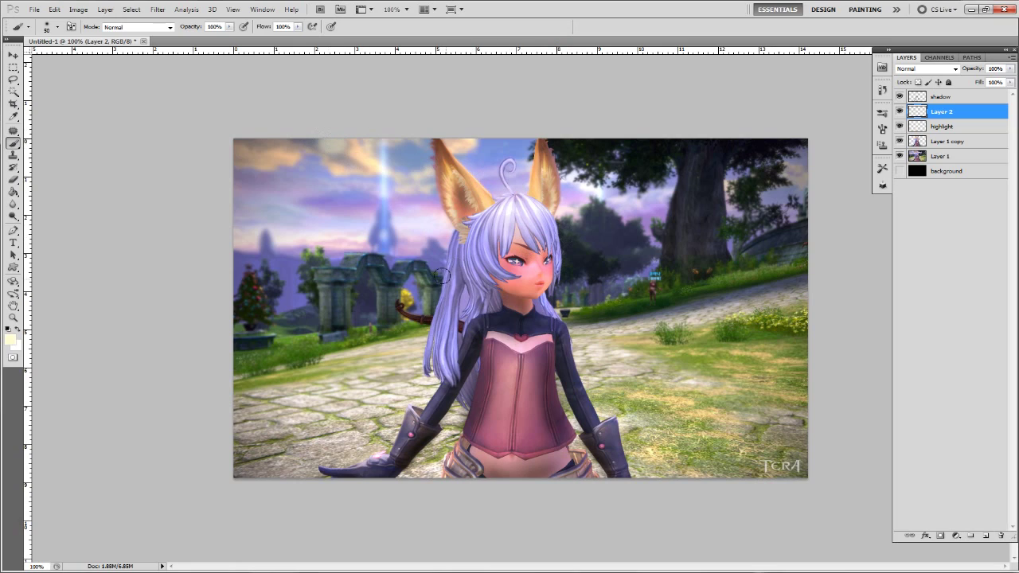
# Step: Paint an 80 px pale-yellow glow down the hair's left edge on Layer 2, undoing one bad stroke
pyautogui.moveTo(442, 275); pyautogui.dragTo(432, 263)
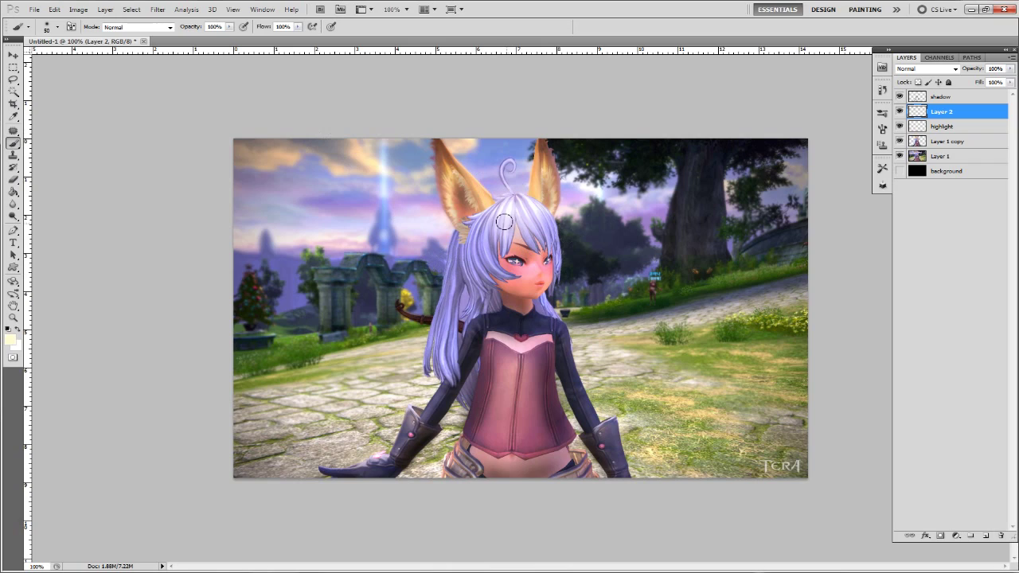
pyautogui.hotkey('ctrl', 'z')
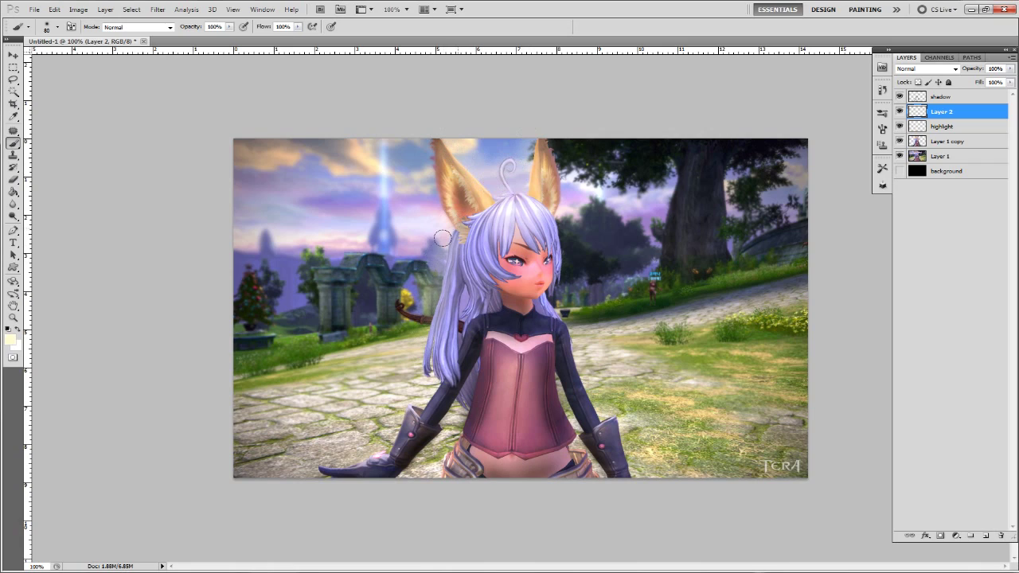
pyautogui.moveTo(442, 237); pyautogui.dragTo(433, 312)
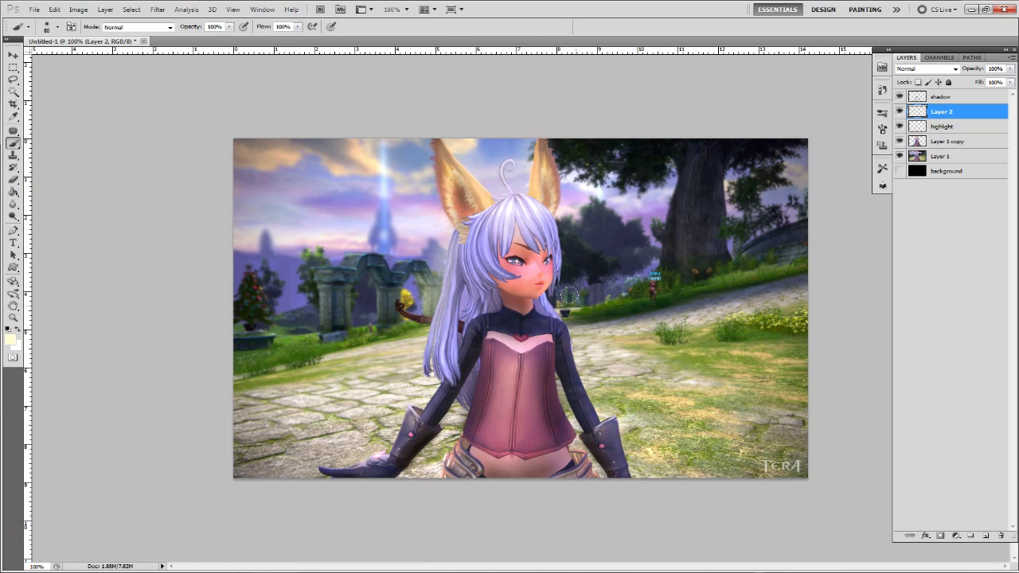